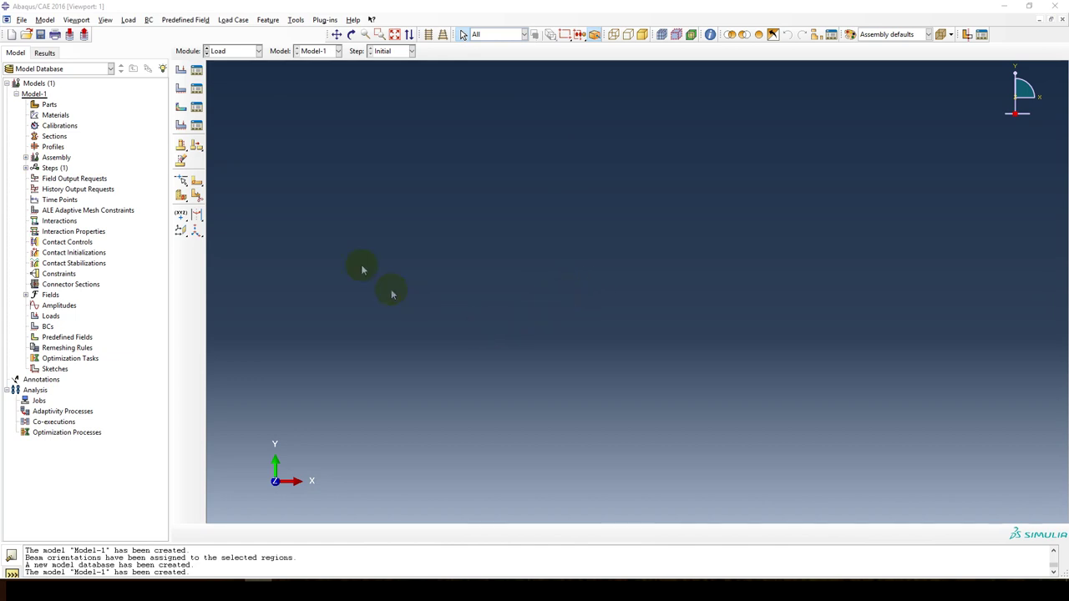
- Create a 2D planar deformable wire part named Beam1 with an approximate size of 10
{"action": "double_click", "coordinate": [50, 104]}
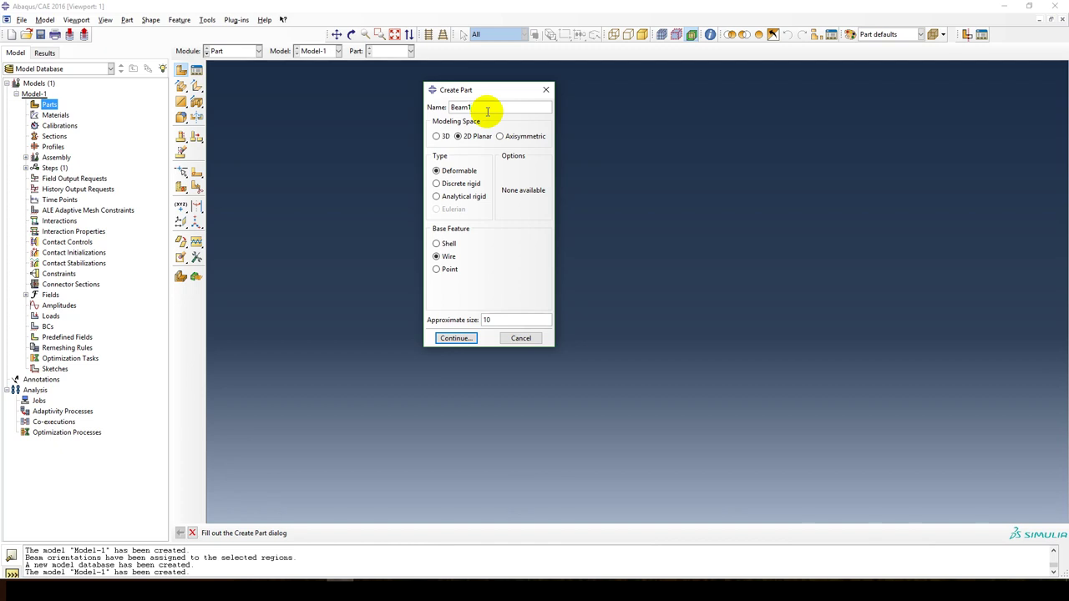
{"action": "left_click_drag", "start_coordinate": [492, 94], "coordinate": [480, 84]}
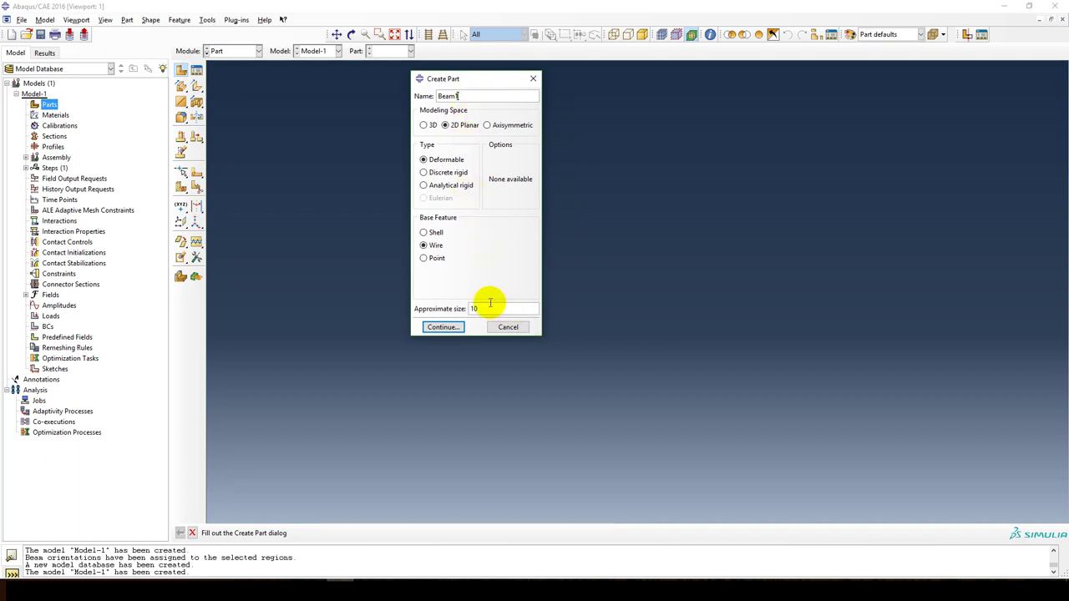
{"action": "left_click", "coordinate": [442, 327]}
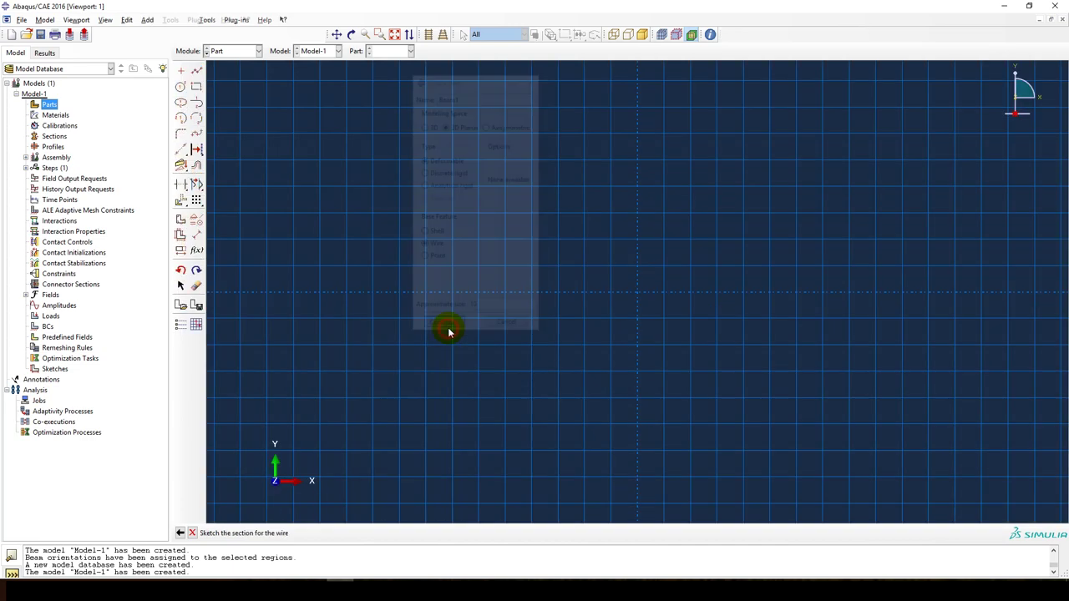
- Sketch two connected horizontal lines from the origin through x = 1.2 to x = 2.2 and finish the wire sketch
{"action": "left_click", "coordinate": [195, 72]}
{"action": "left_click", "coordinate": [639, 294]}
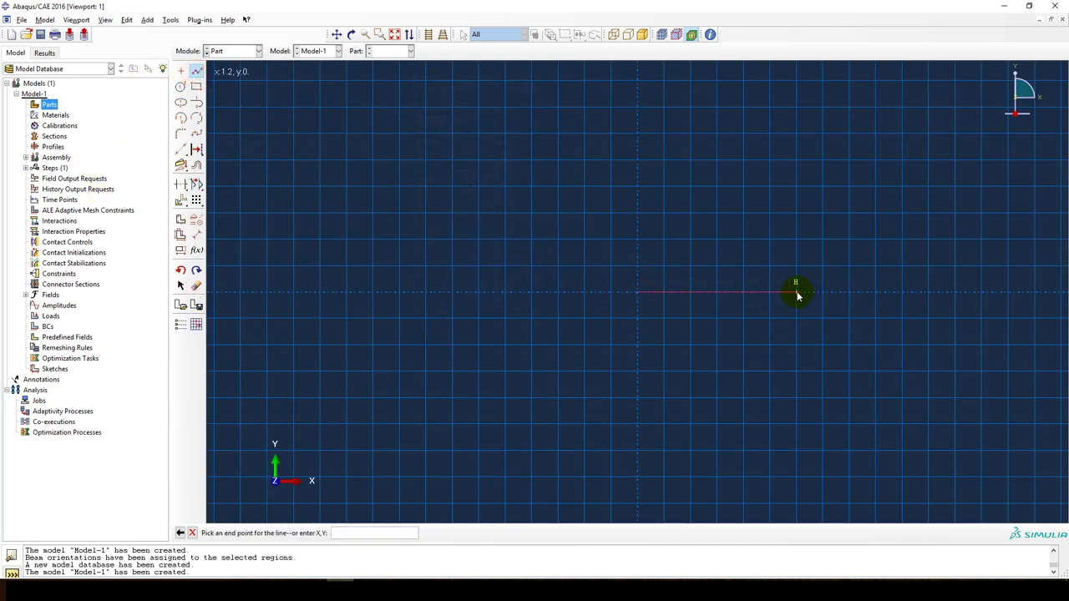
{"action": "left_click", "coordinate": [796, 293]}
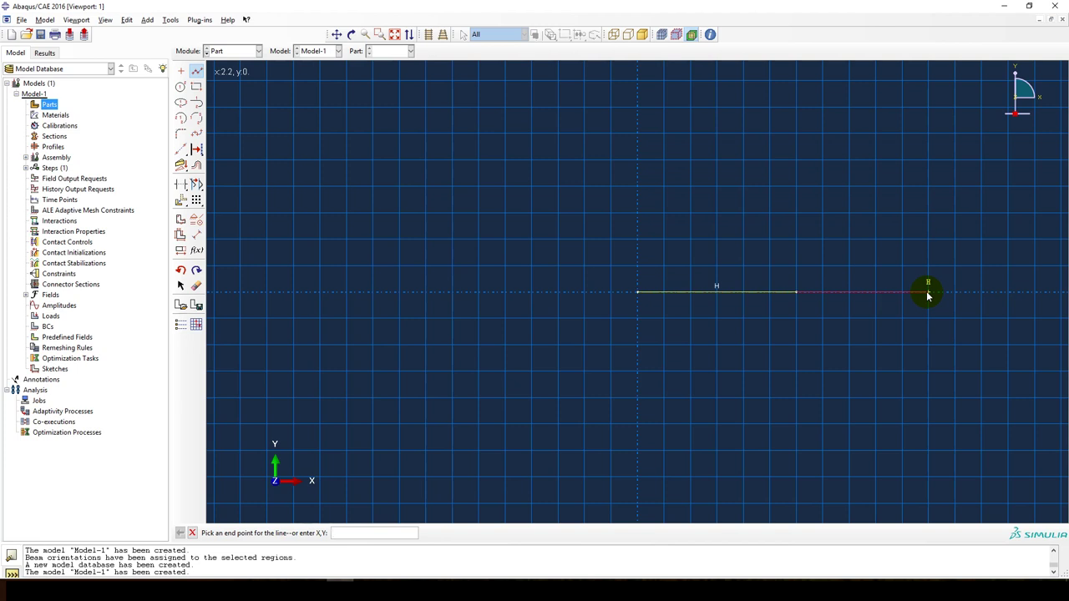
{"action": "left_click", "coordinate": [927, 293]}
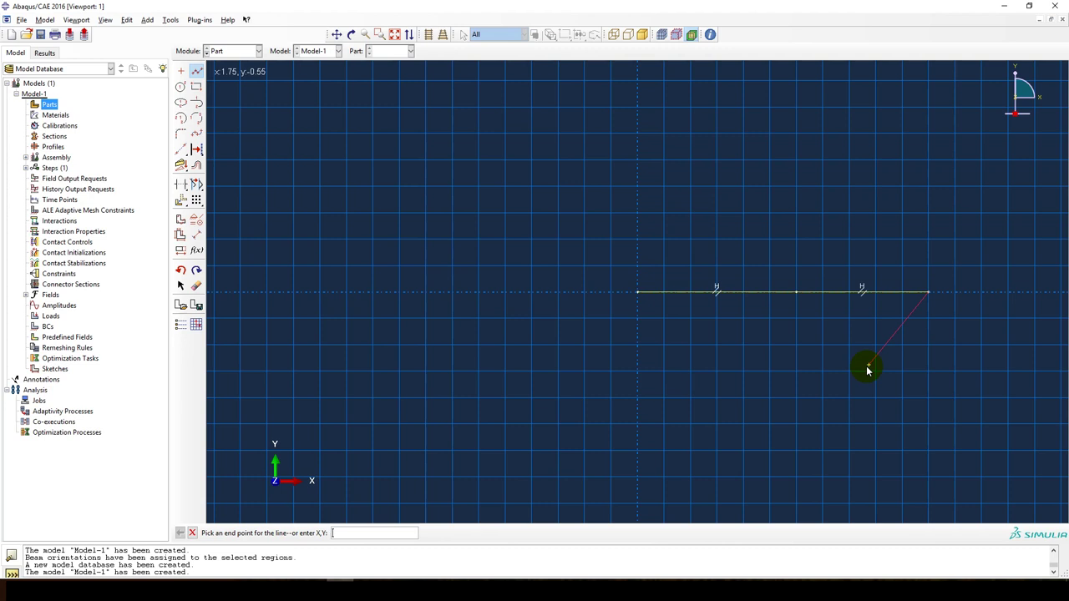
{"action": "key", "text": "Return"}
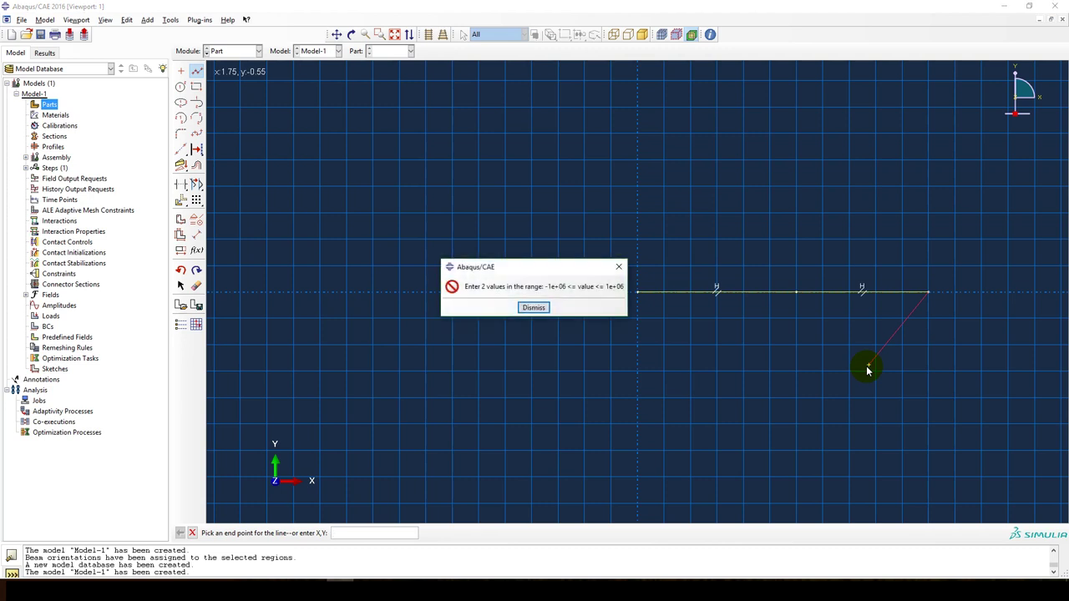
{"action": "key", "text": "Return"}
{"action": "key", "text": "Escape"}
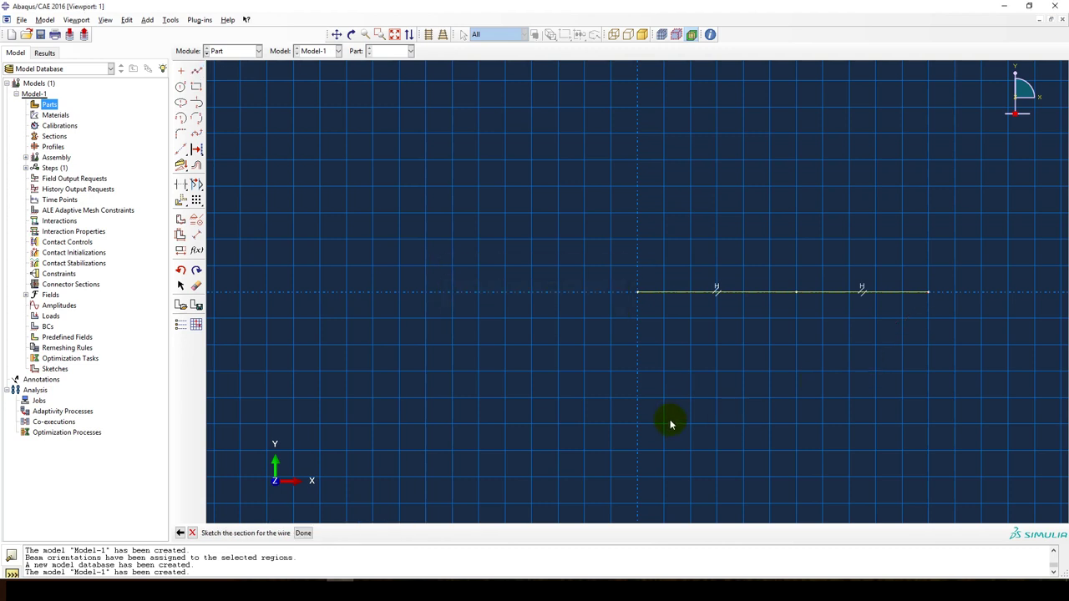
{"action": "left_click", "coordinate": [303, 533]}
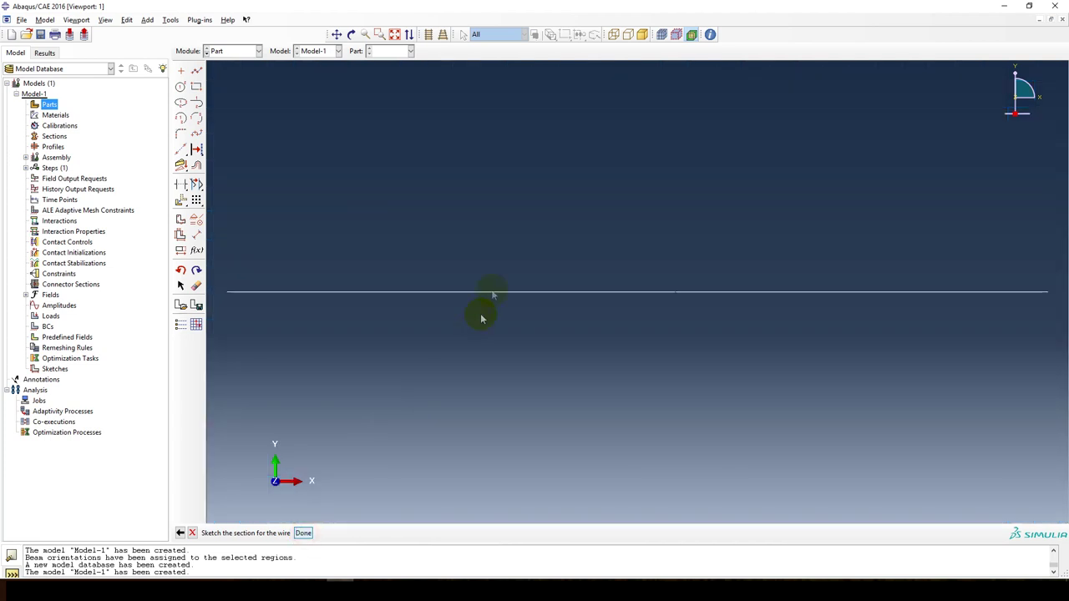
- Start a section assignment for the whole Beam1 wire and create a Beam-type section named beamSec for it
{"action": "left_click", "coordinate": [25, 104]}
{"action": "left_click", "coordinate": [35, 116]}
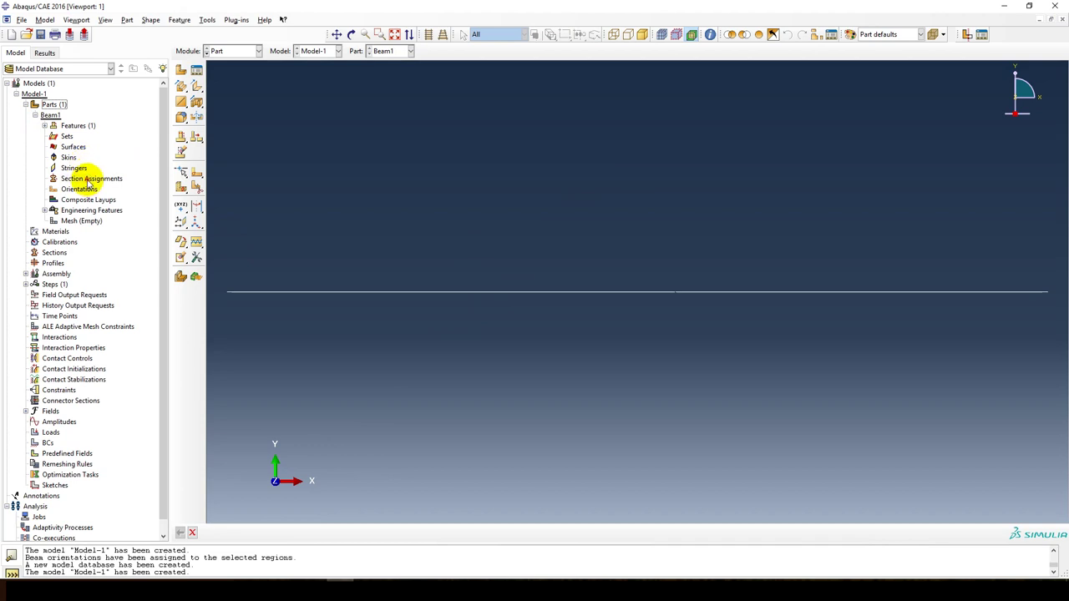
{"action": "left_click", "coordinate": [88, 179]}
{"action": "left_click_drag", "start_coordinate": [267, 261], "coordinate": [973, 403]}
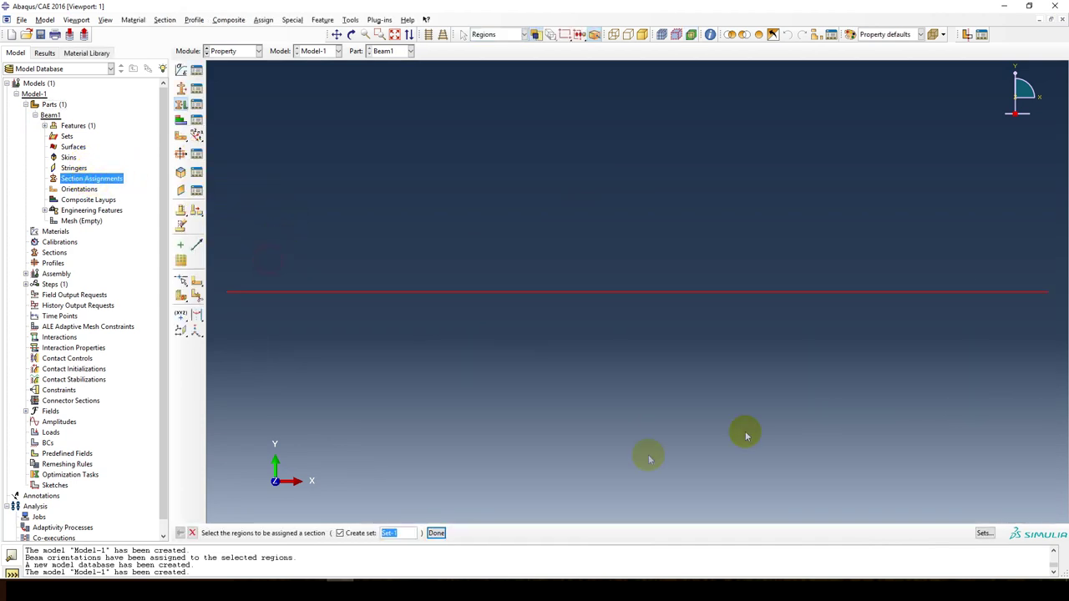
{"action": "left_click", "coordinate": [437, 532]}
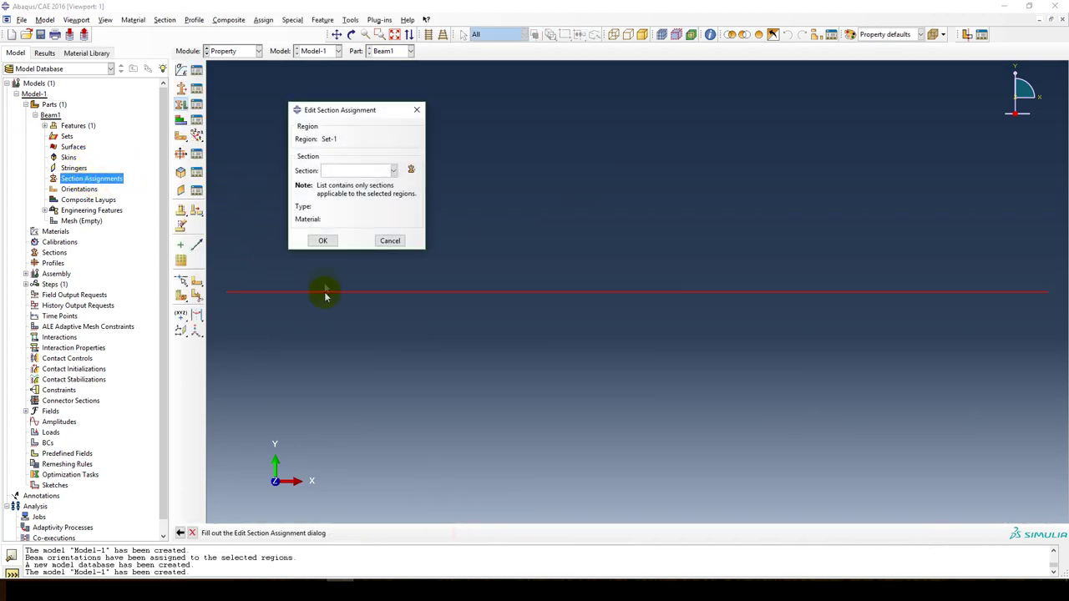
{"action": "left_click", "coordinate": [411, 170]}
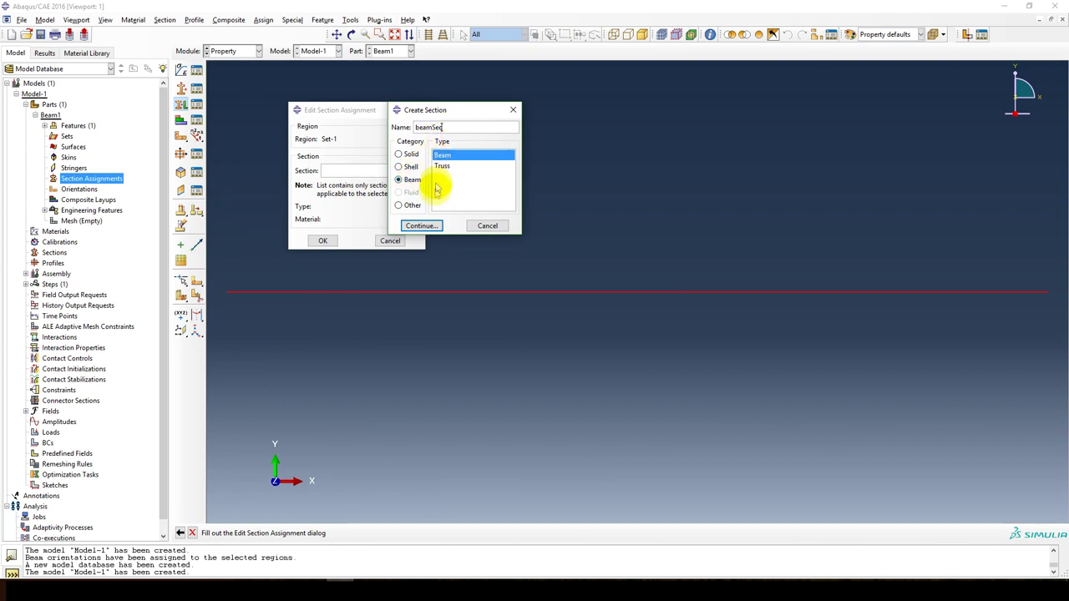
{"action": "left_click", "coordinate": [426, 226]}
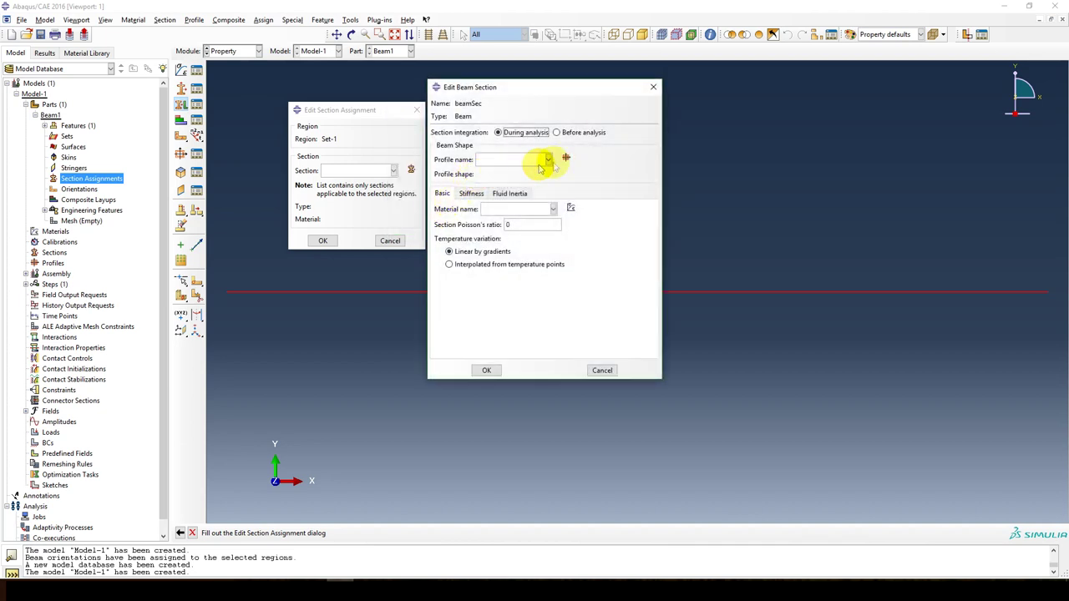
- Create a rectangular profile named Profile for the beam section, with dimension a set to 0.3 and dimension b filled in
{"action": "left_click", "coordinate": [566, 157]}
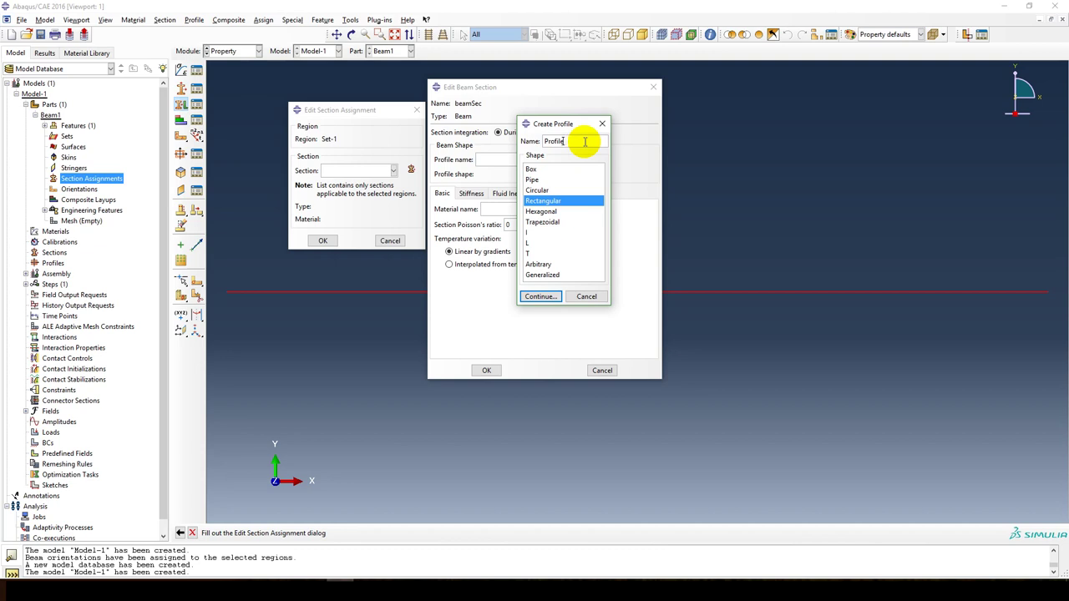
{"action": "left_click", "coordinate": [541, 297]}
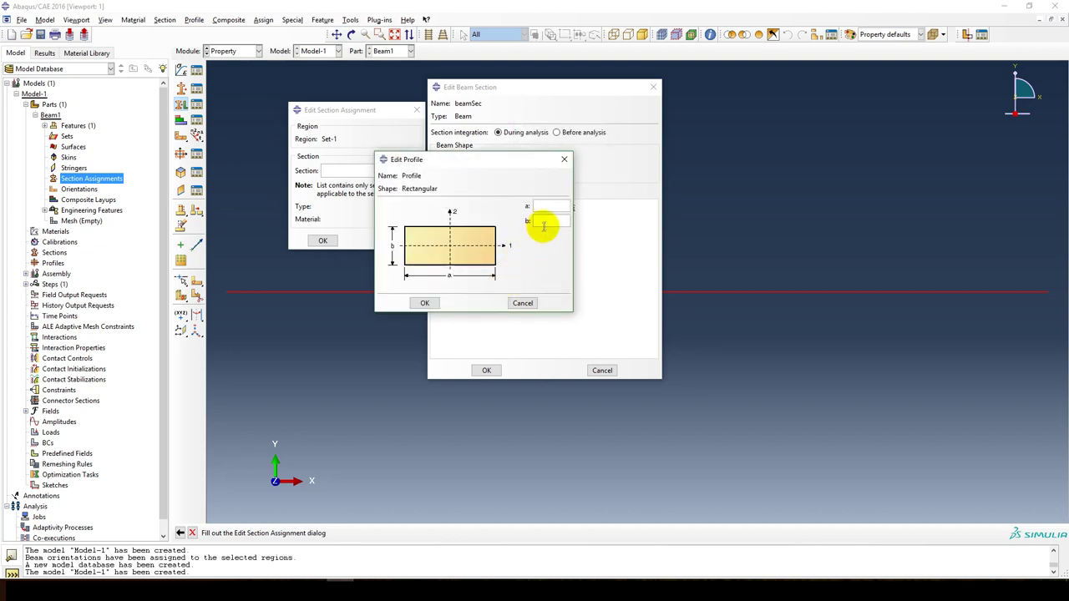
{"action": "left_click", "coordinate": [562, 220]}
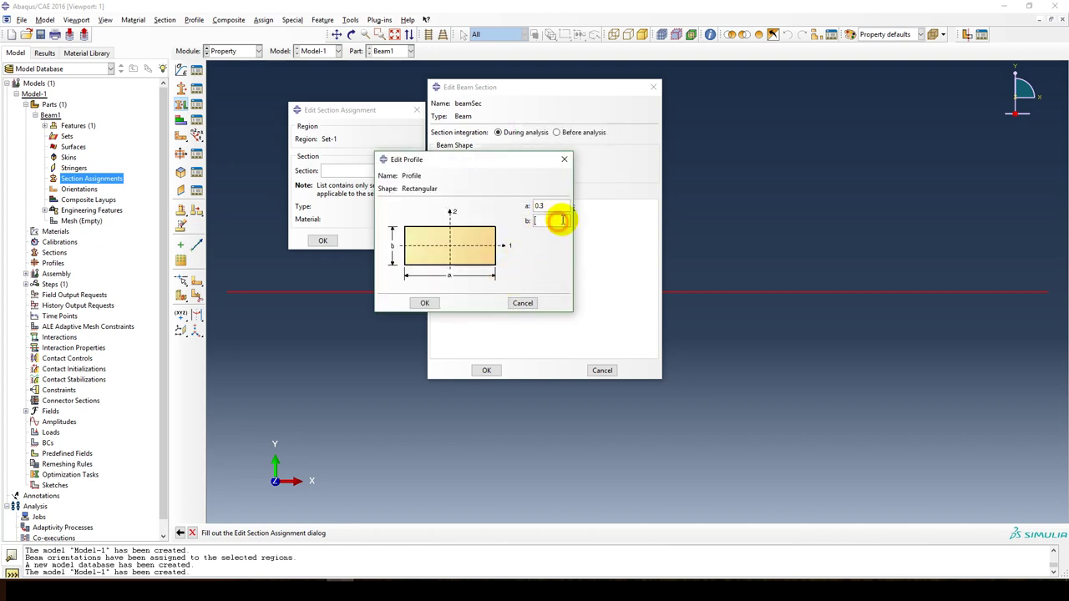
{"action": "left_click", "coordinate": [423, 302]}
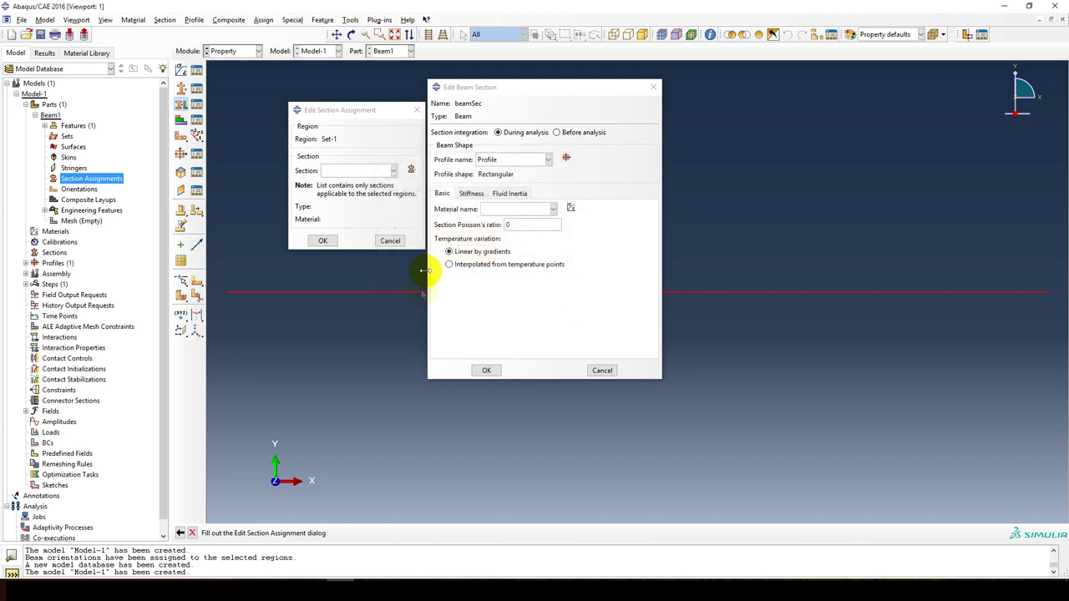
- Create an isotropic elastic material named steel with Young's modulus 210e9 and a Poisson's ratio for the section
{"action": "left_click", "coordinate": [571, 208]}
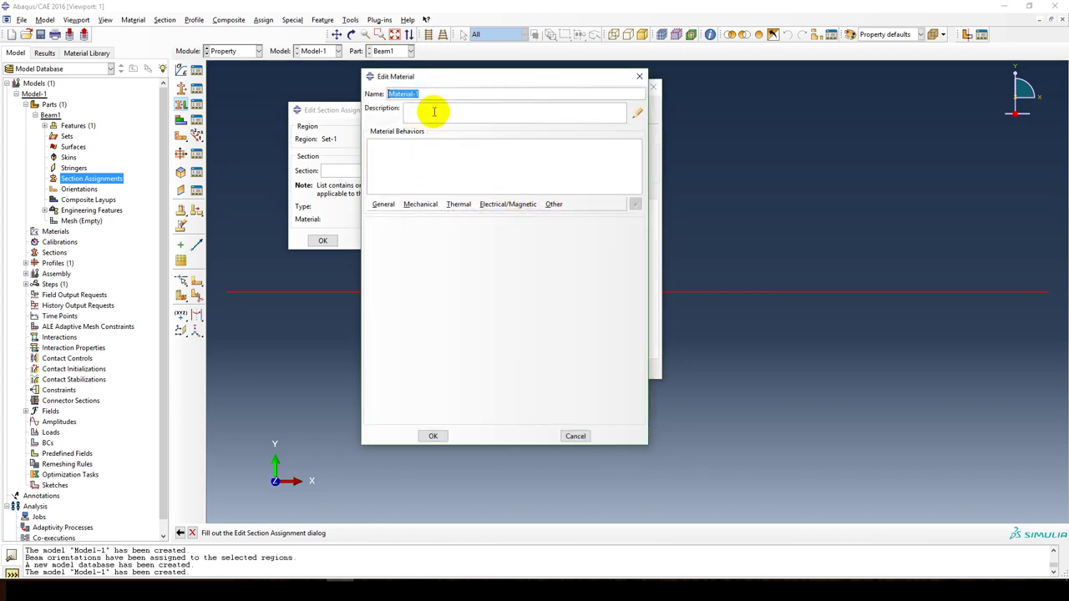
{"action": "type", "text": "steel"}
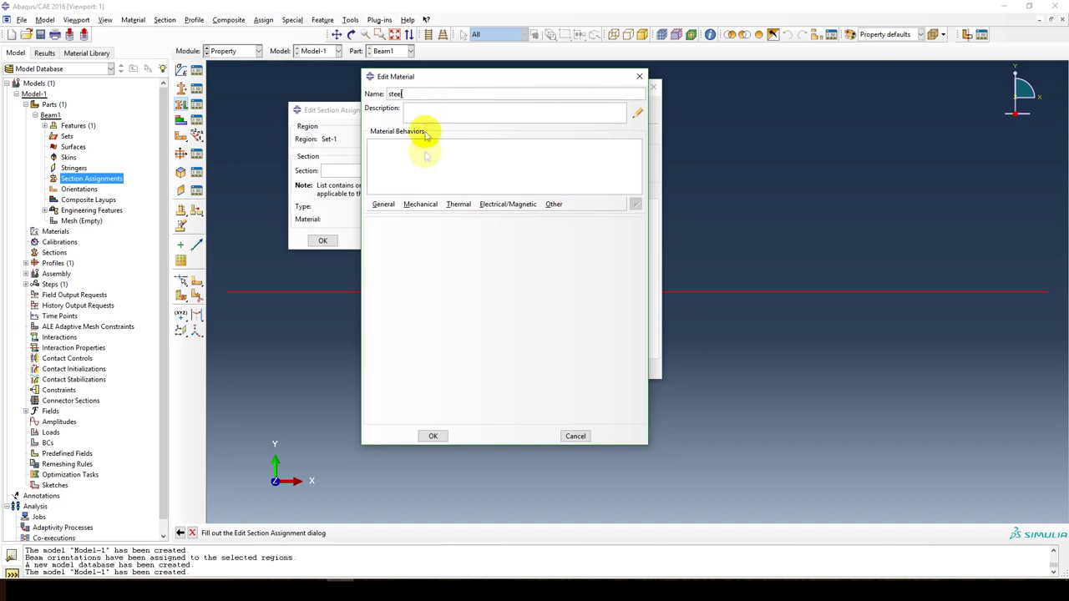
{"action": "left_click", "coordinate": [420, 204]}
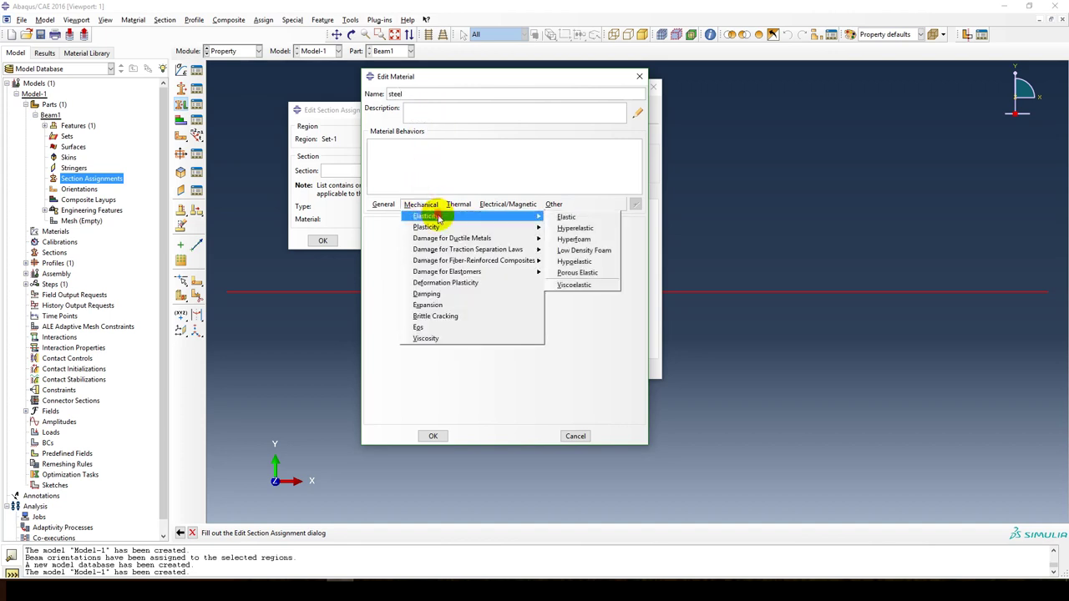
{"action": "left_click", "coordinate": [561, 217]}
{"action": "left_click", "coordinate": [405, 355]}
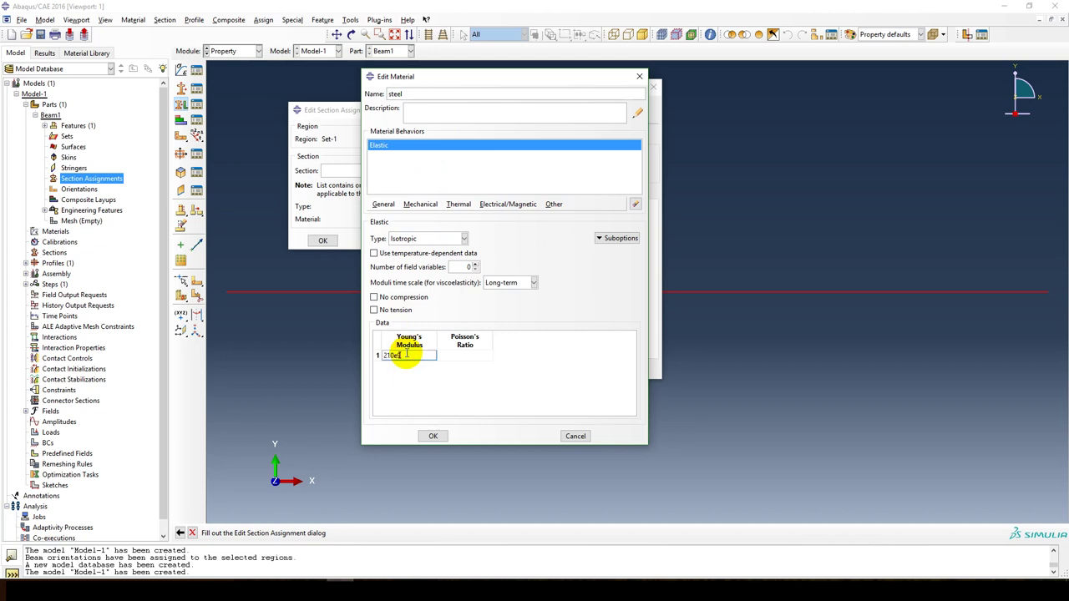
{"action": "left_click", "coordinate": [462, 354]}
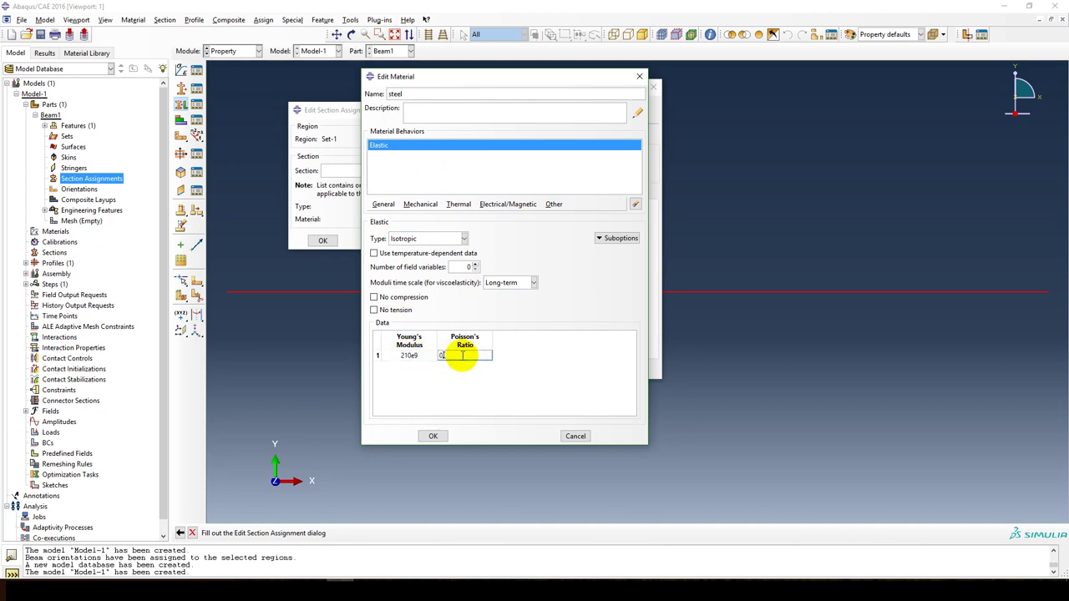
{"action": "left_click", "coordinate": [433, 436]}
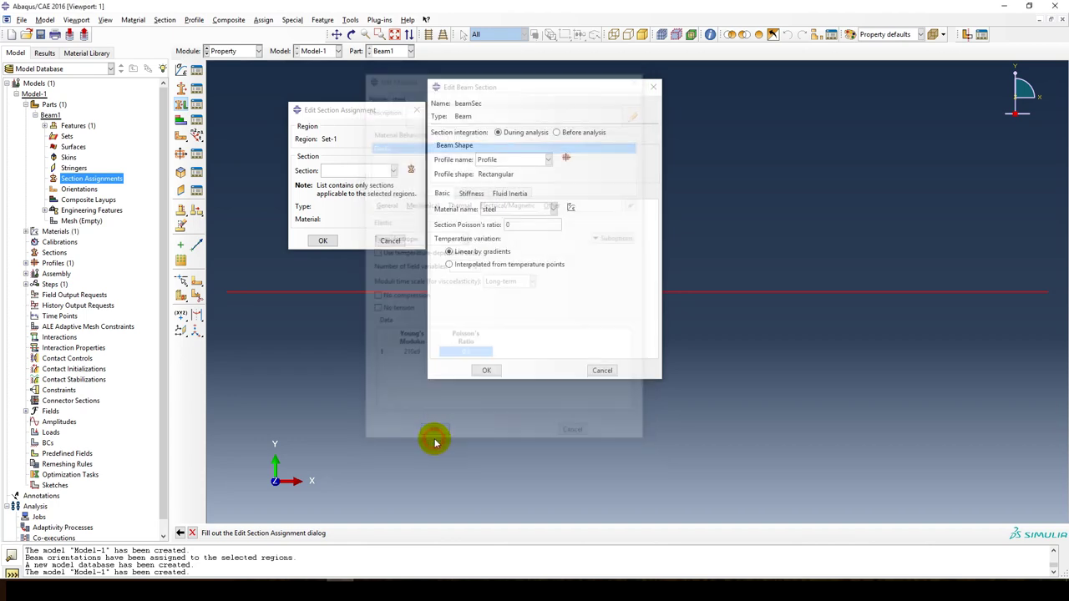
- Complete the beamSec section and assign it to the Beam1 wire
{"action": "left_click", "coordinate": [486, 370]}
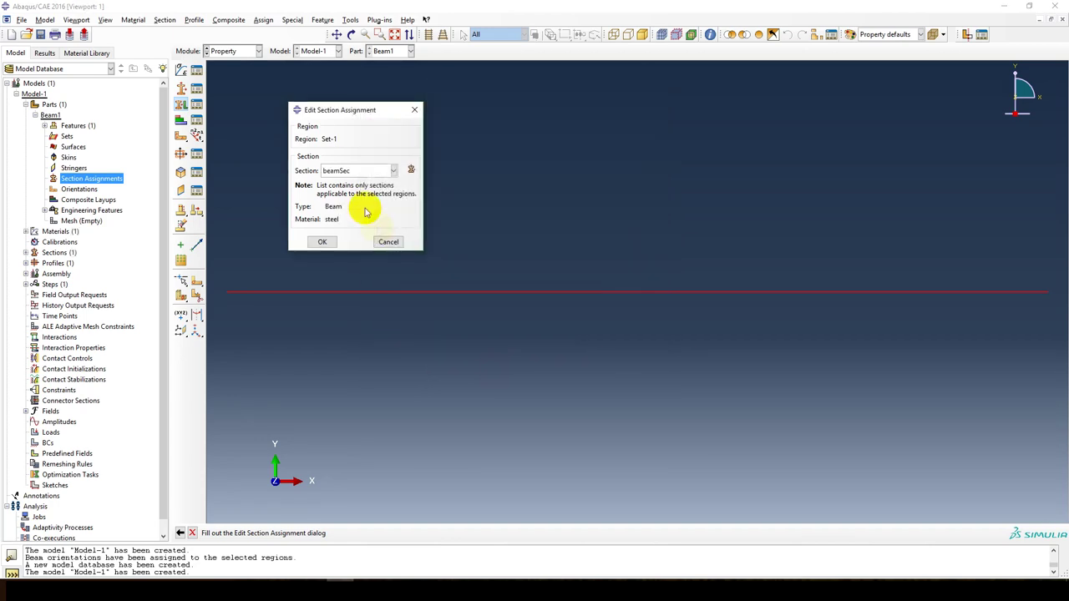
{"action": "left_click", "coordinate": [322, 242]}
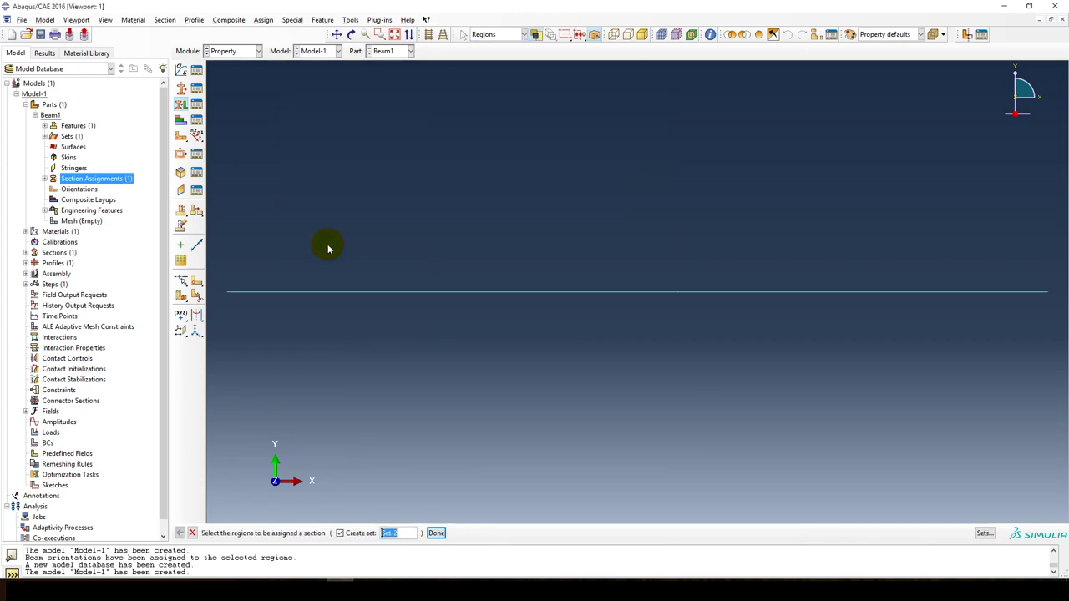
- Assign a beam section orientation to the whole wire with n1 direction 0.0,0.0,-1.0
{"action": "left_click", "coordinate": [196, 137]}
{"action": "left_click_drag", "start_coordinate": [279, 226], "coordinate": [647, 324]}
{"action": "left_click", "coordinate": [487, 532]}
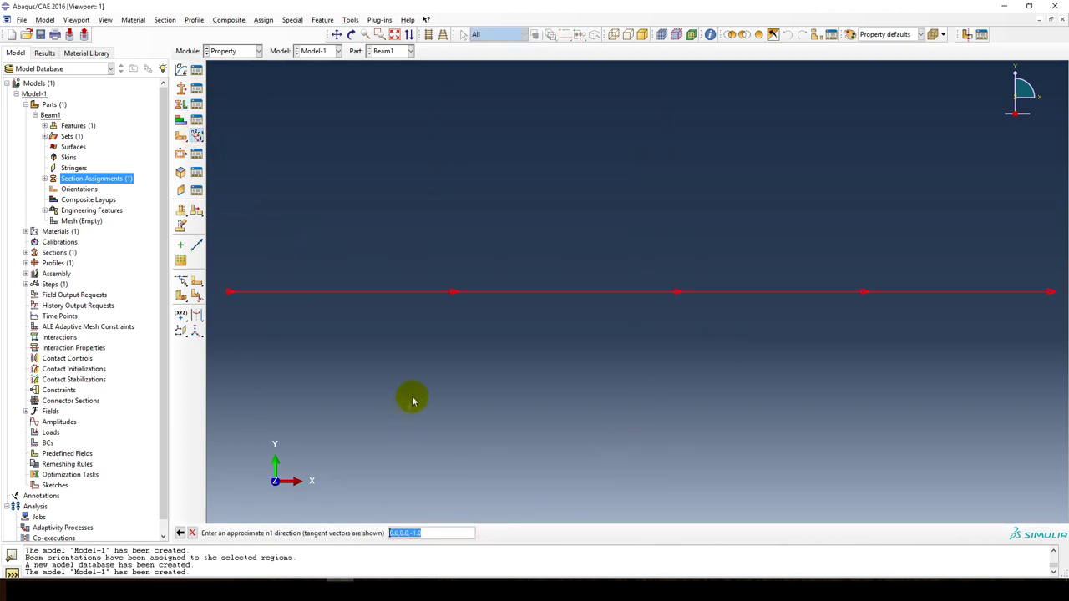
{"action": "key", "text": "Return"}
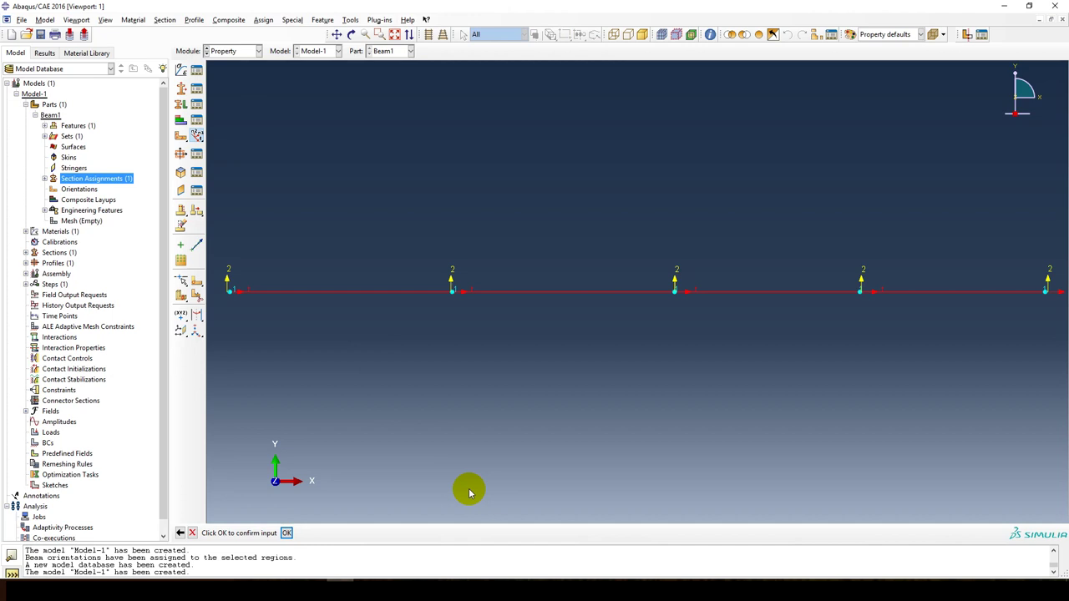
{"action": "left_click", "coordinate": [286, 533]}
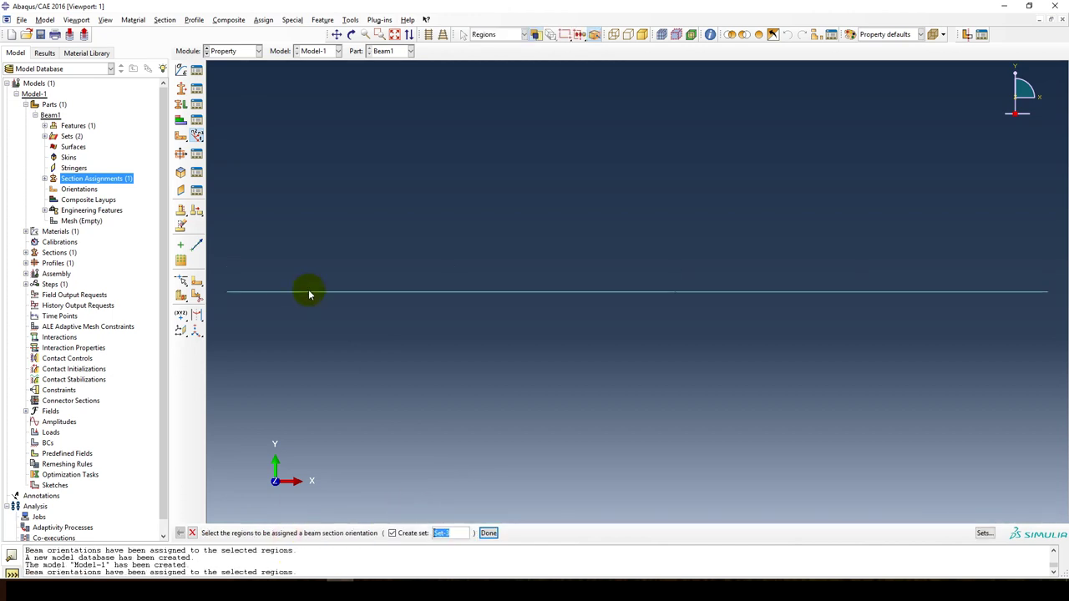
{"action": "key", "text": "Escape"}
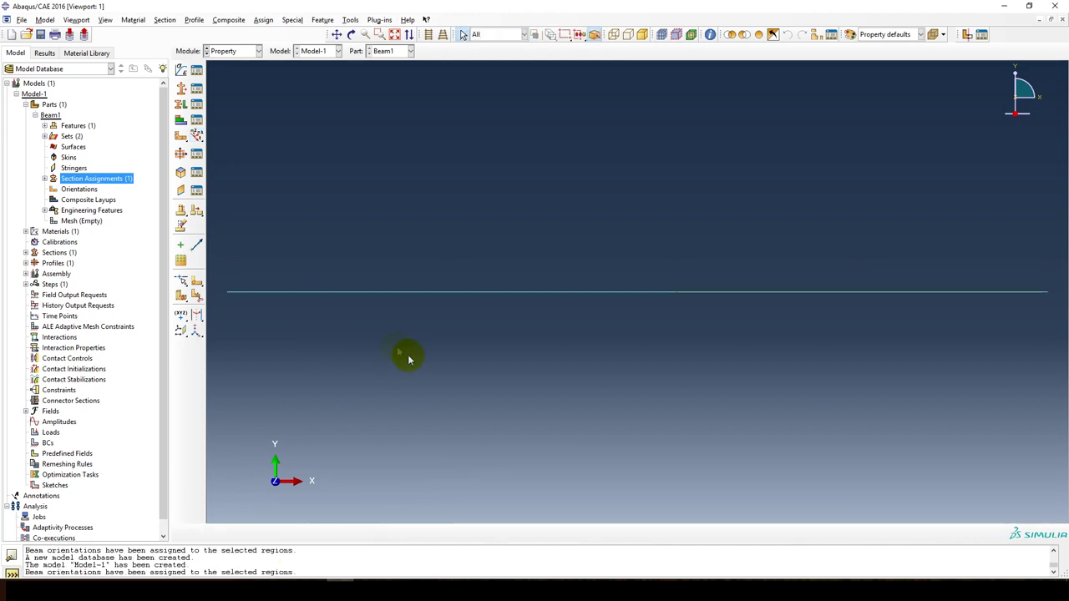
- Seed Beam1 with an approximate global size of 0.12 and mesh the part
{"action": "double_click", "coordinate": [73, 222]}
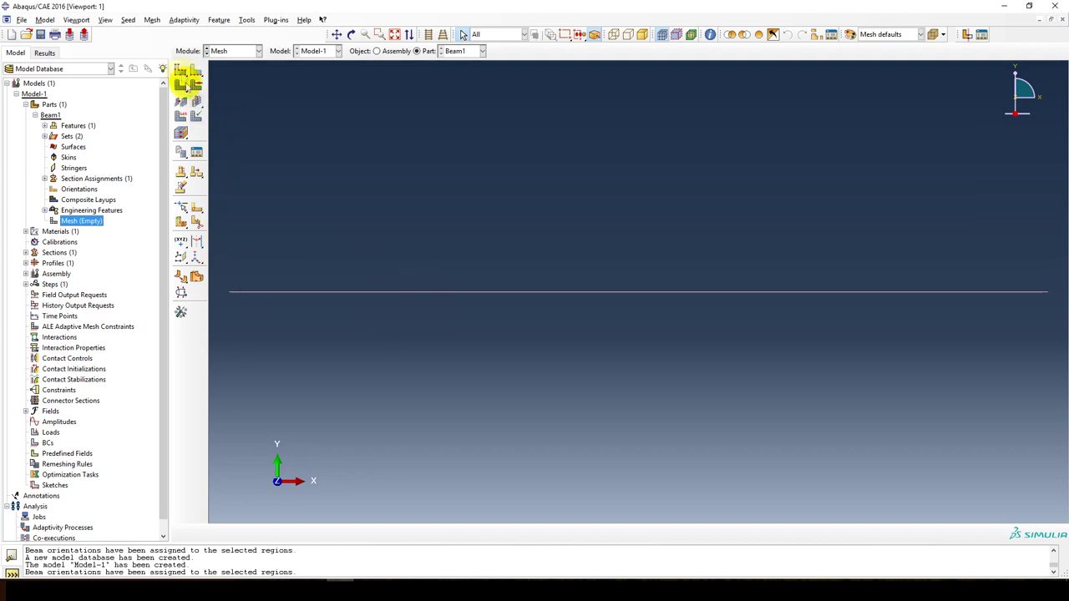
{"action": "left_click", "coordinate": [181, 70]}
{"action": "double_click", "coordinate": [360, 125]}
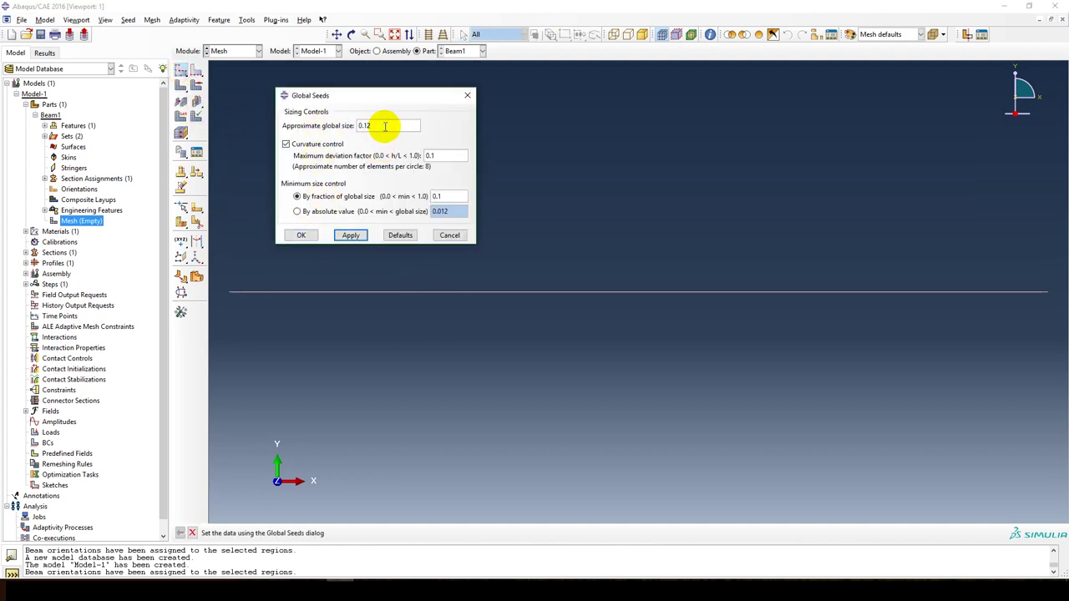
{"action": "left_click", "coordinate": [301, 236]}
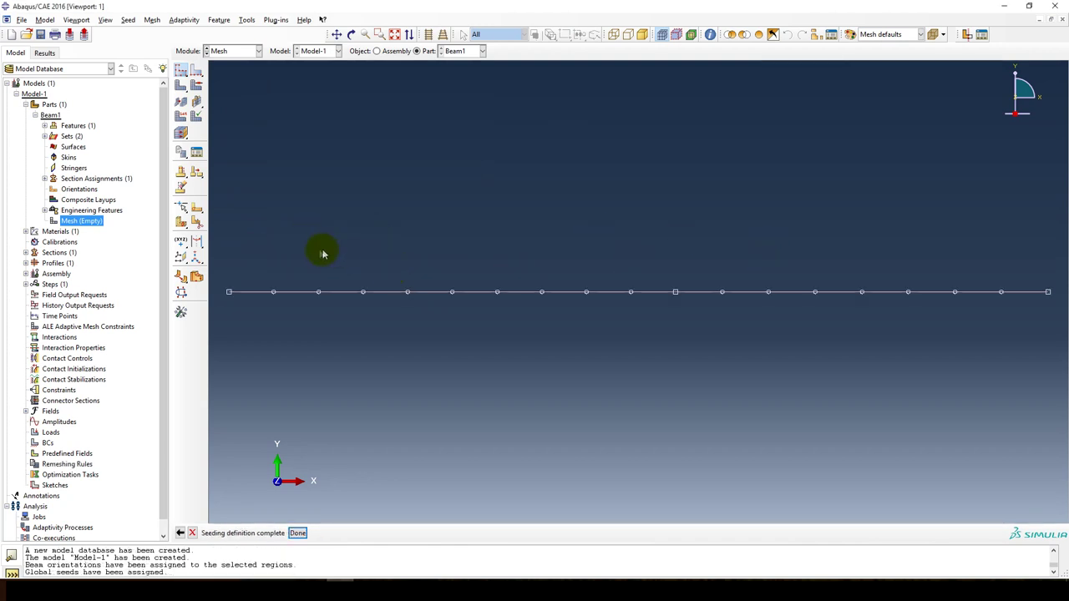
{"action": "left_click", "coordinate": [180, 86]}
{"action": "left_click", "coordinate": [275, 533]}
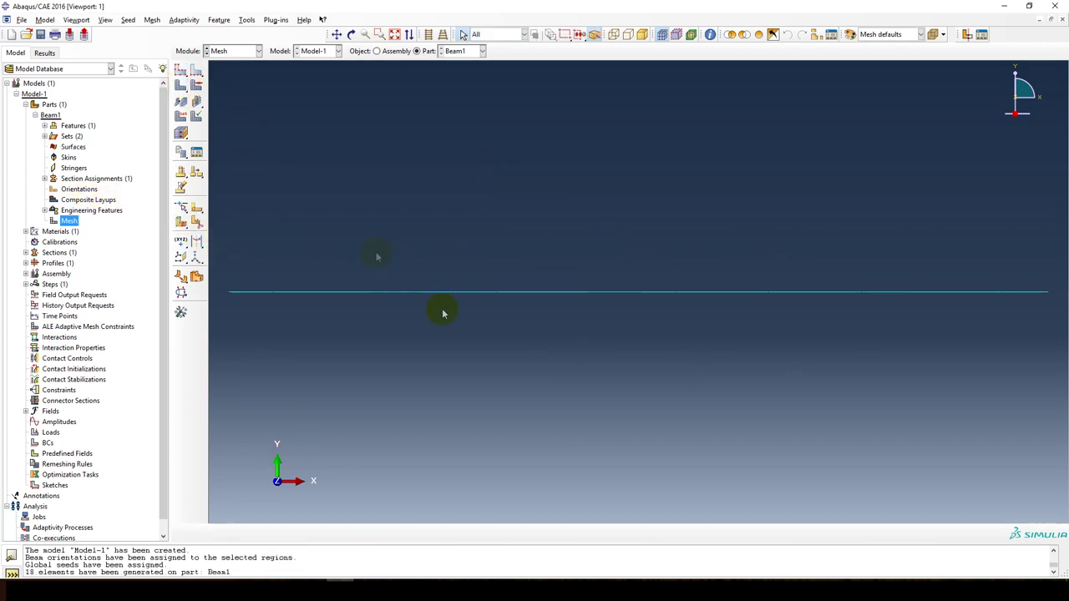
- Create a 2D planar deformable wire part named beam2 with an approximate size of 10
{"action": "left_click", "coordinate": [35, 115]}
{"action": "double_click", "coordinate": [50, 105]}
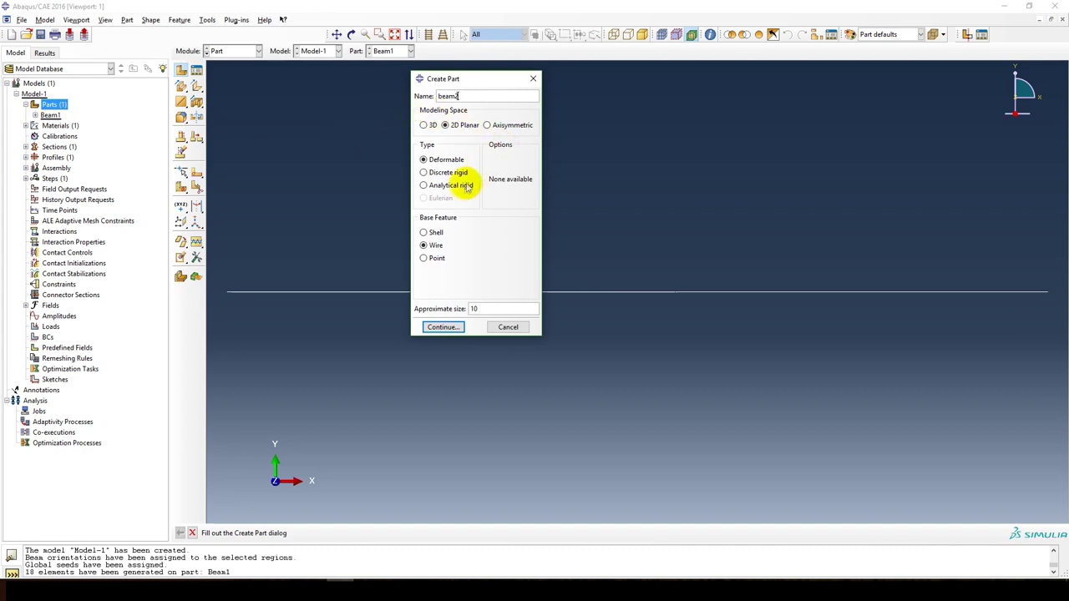
{"action": "left_click", "coordinate": [443, 326]}
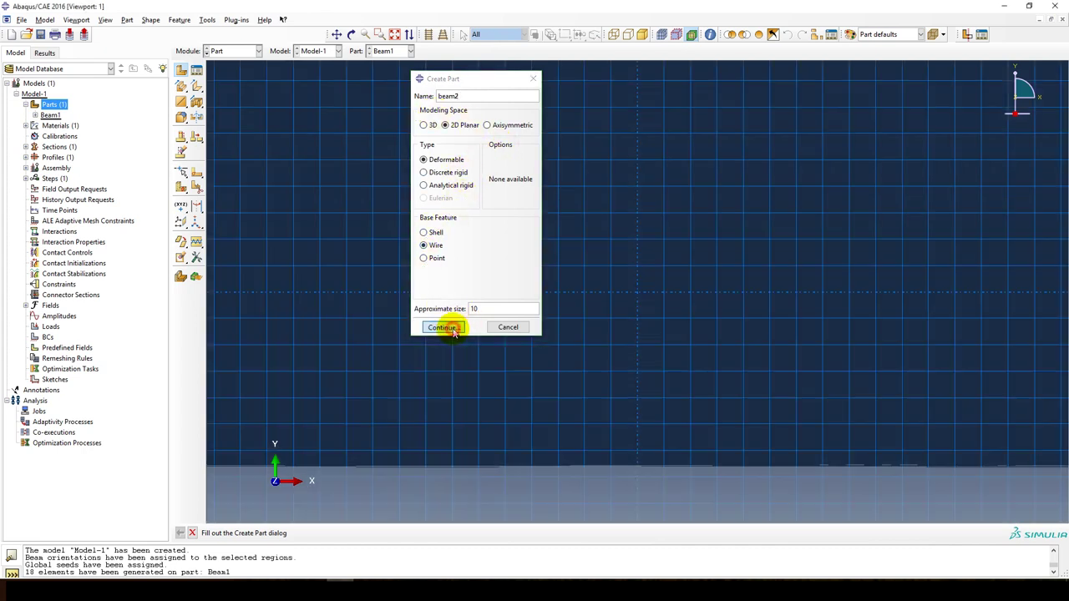
- Sketch beam2 as two connected horizontal lines from the origin through 1,0 to 2,0 and finish the wire sketch
{"action": "left_click", "coordinate": [197, 72]}
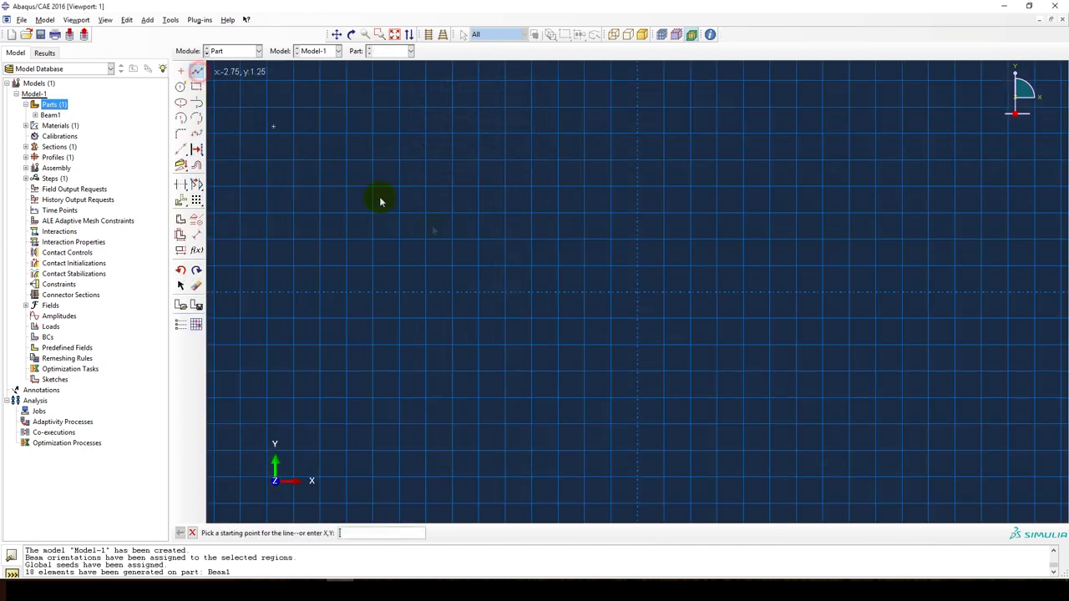
{"action": "left_click", "coordinate": [637, 293]}
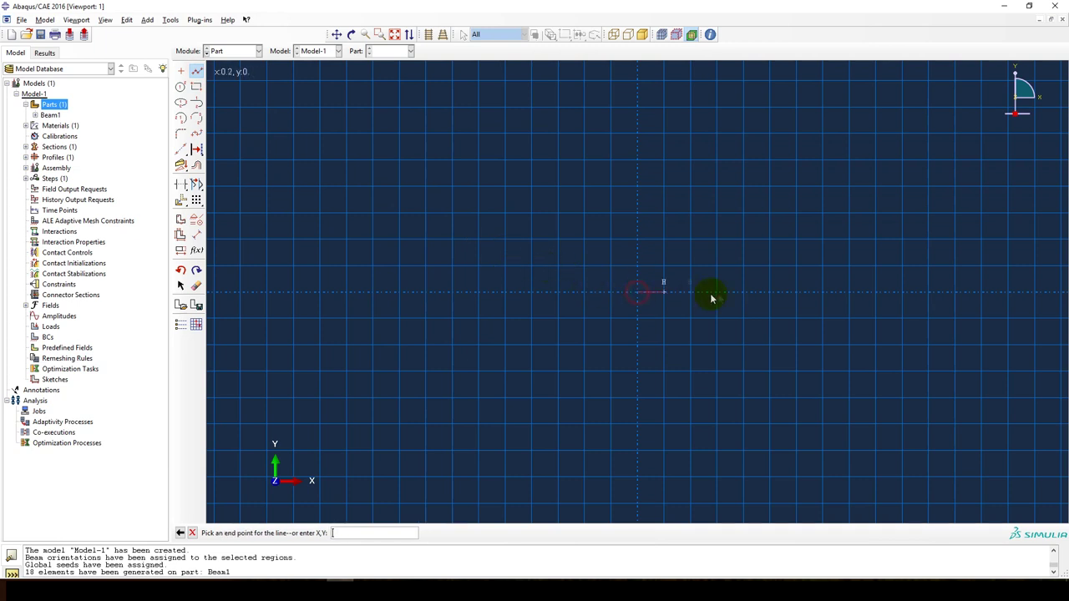
{"action": "left_click", "coordinate": [769, 293]}
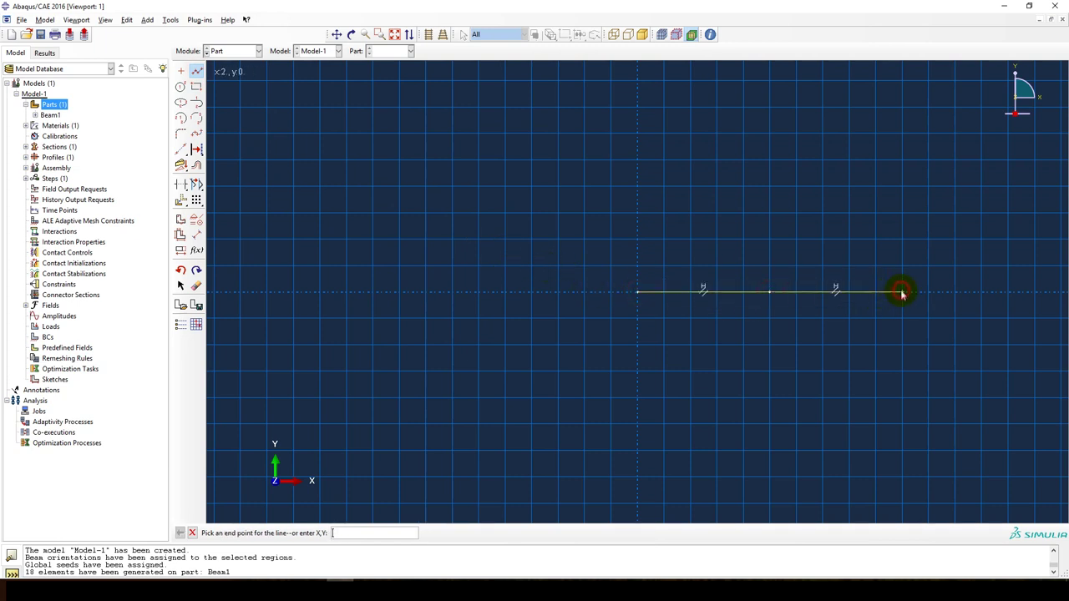
{"action": "middle_click", "coordinate": [902, 312]}
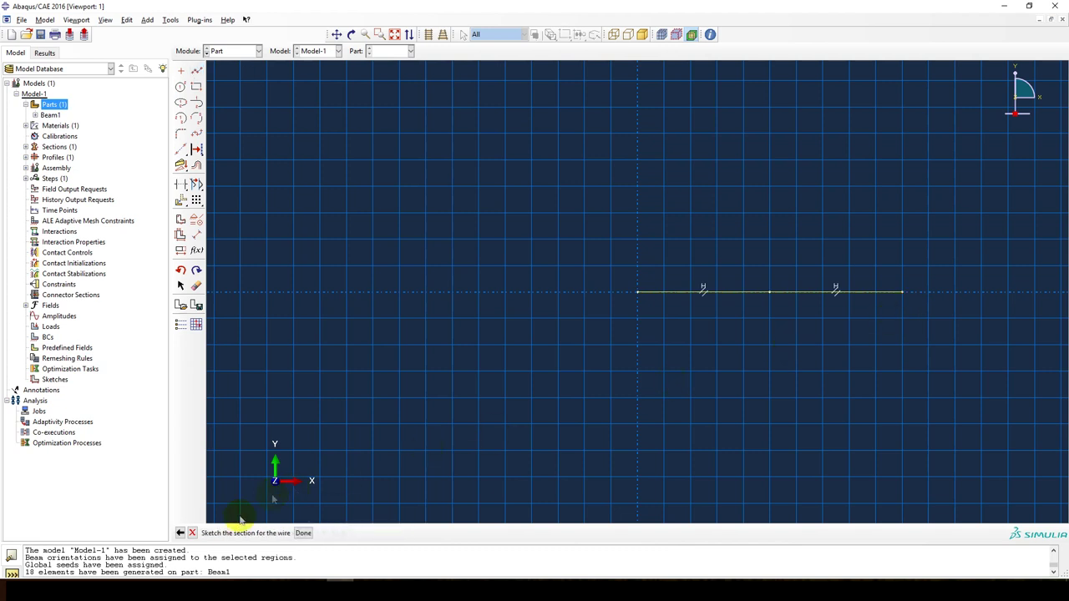
{"action": "left_click", "coordinate": [303, 533]}
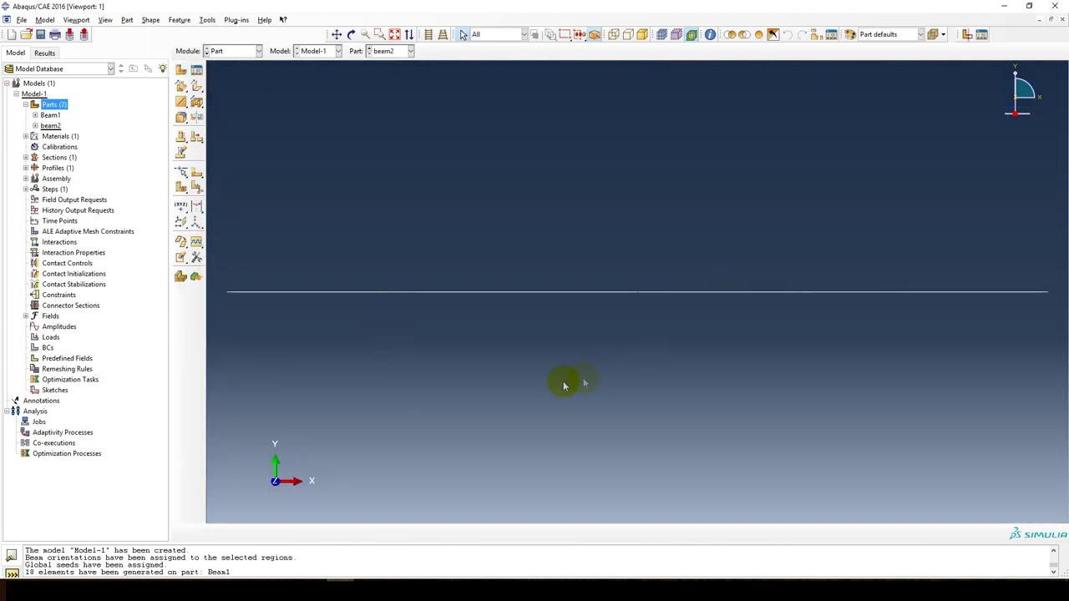
- Assign the beamSec section to the entire beam2 wire
{"action": "left_click", "coordinate": [34, 125]}
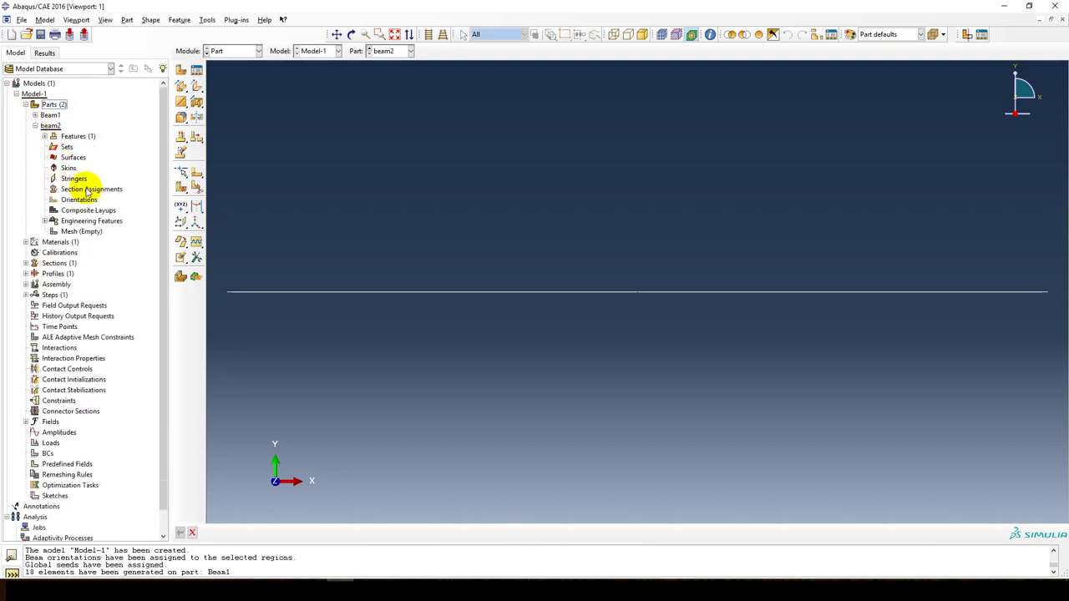
{"action": "left_click", "coordinate": [83, 187]}
{"action": "left_click", "coordinate": [634, 293]}
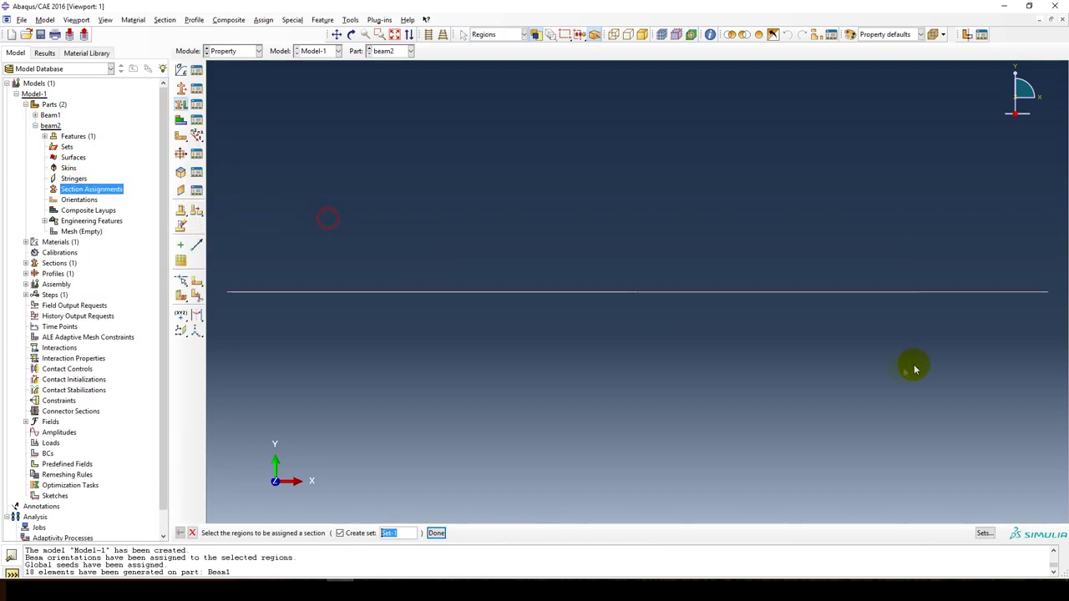
{"action": "left_click", "coordinate": [441, 531]}
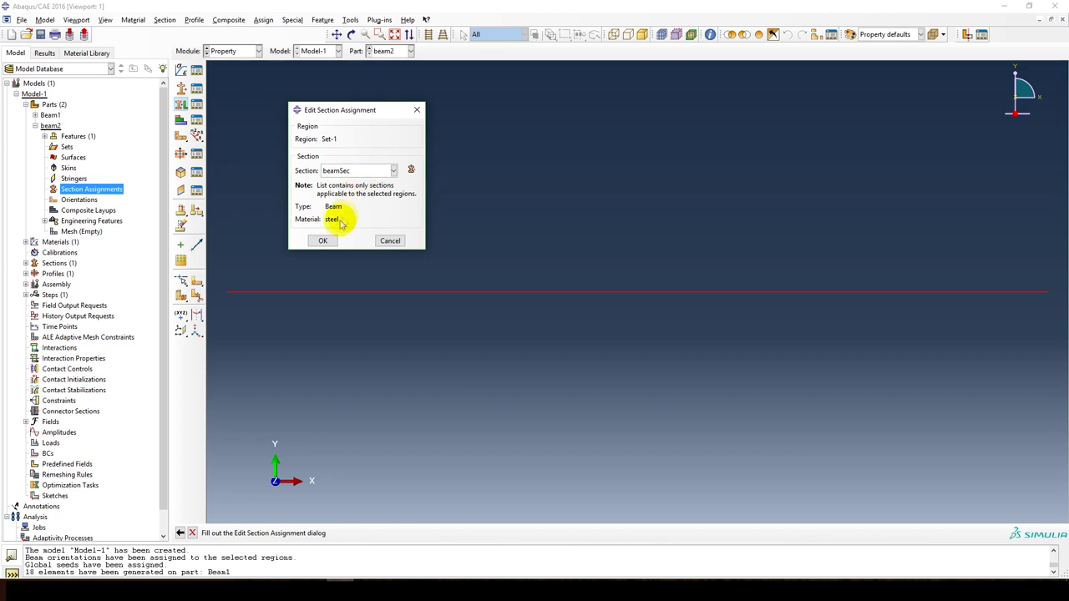
{"action": "left_click", "coordinate": [322, 240]}
{"action": "middle_click", "coordinate": [375, 443]}
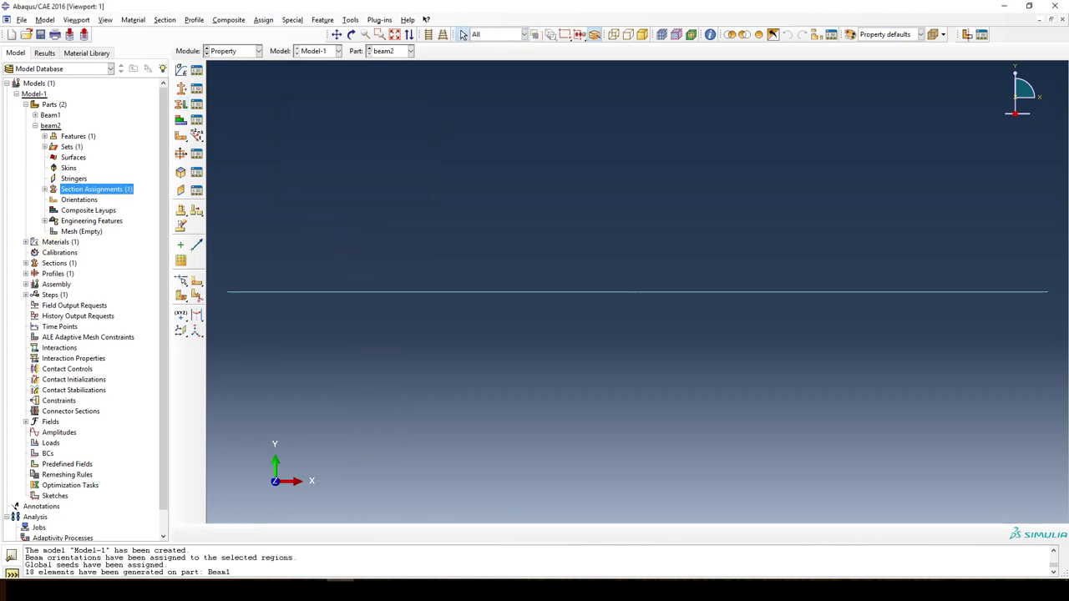
- Assign a beam section orientation to the beam2 wire with n1 direction 0.0,0.0,-1.0
{"action": "left_click", "coordinate": [197, 136]}
{"action": "left_click", "coordinate": [484, 292]}
{"action": "left_click", "coordinate": [488, 534]}
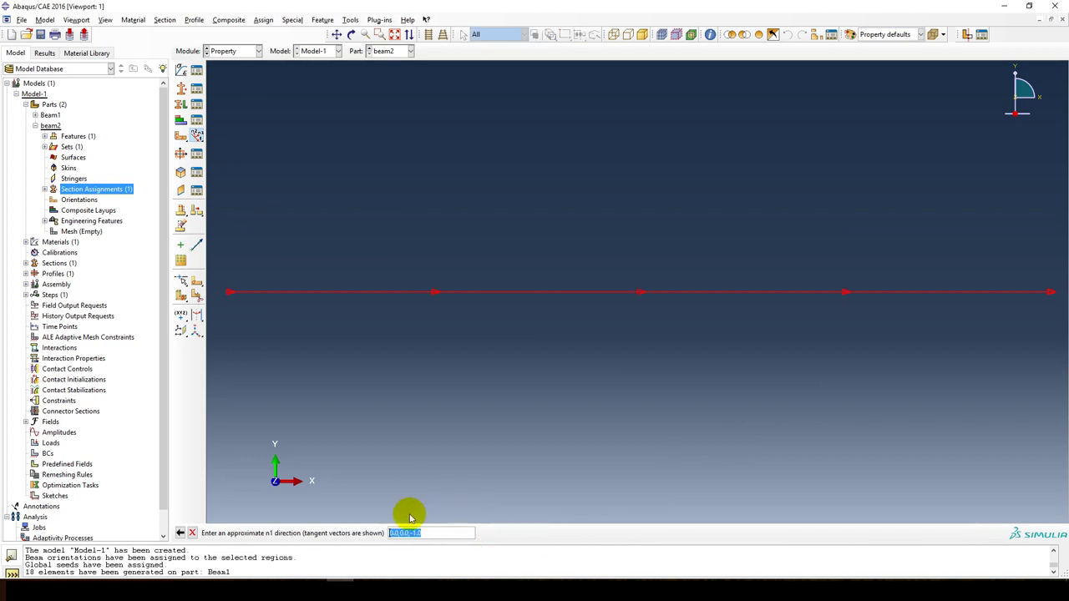
{"action": "key", "text": "Return"}
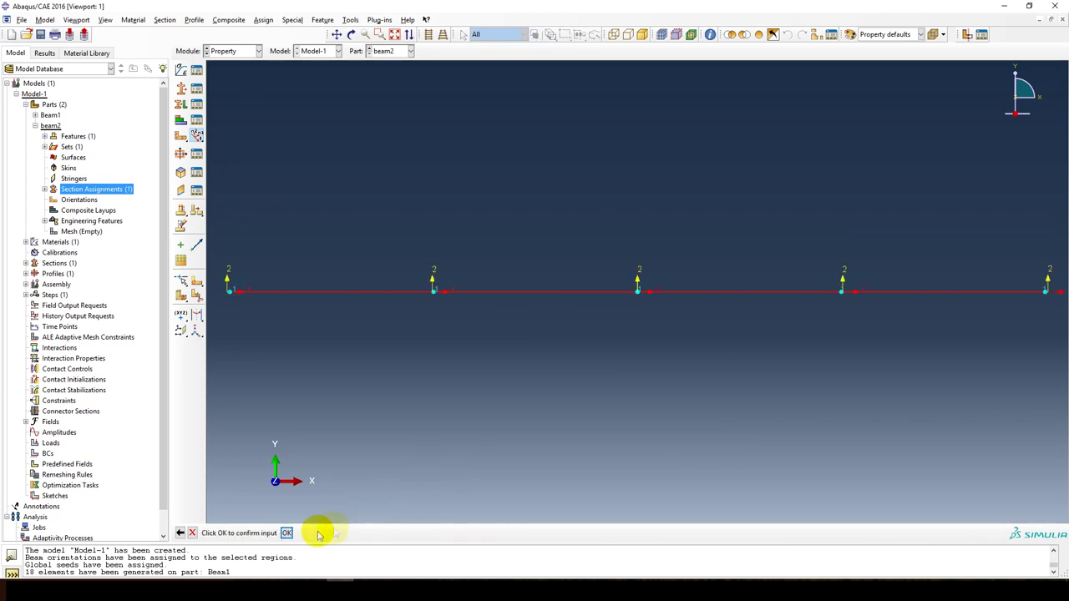
{"action": "left_click", "coordinate": [286, 533]}
- Seed beam2 with an approximate global size of 0.1 and mesh the part
{"action": "double_click", "coordinate": [74, 232]}
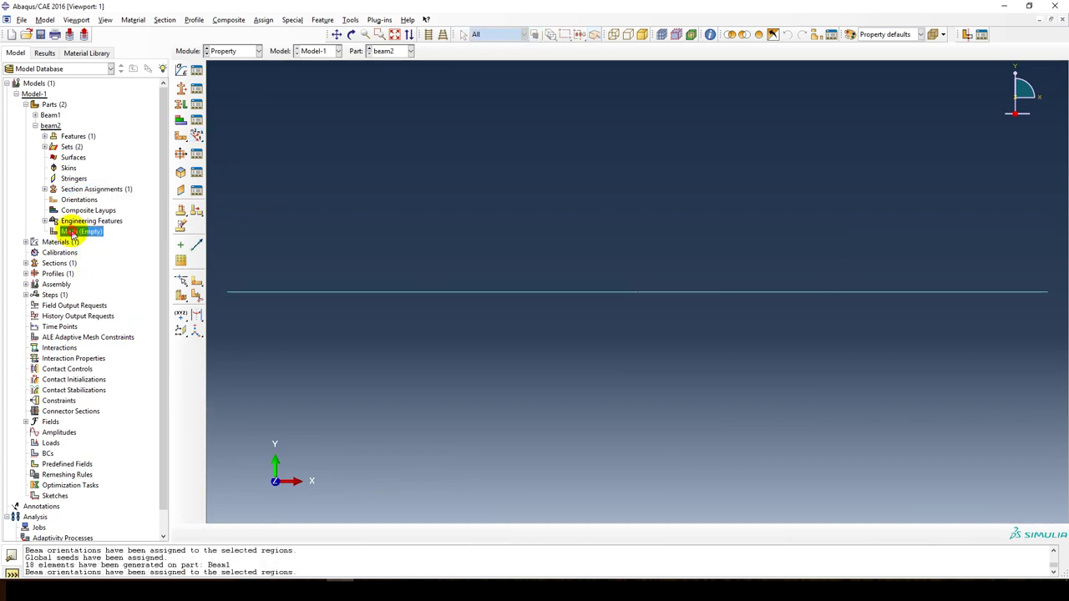
{"action": "left_click", "coordinate": [181, 70]}
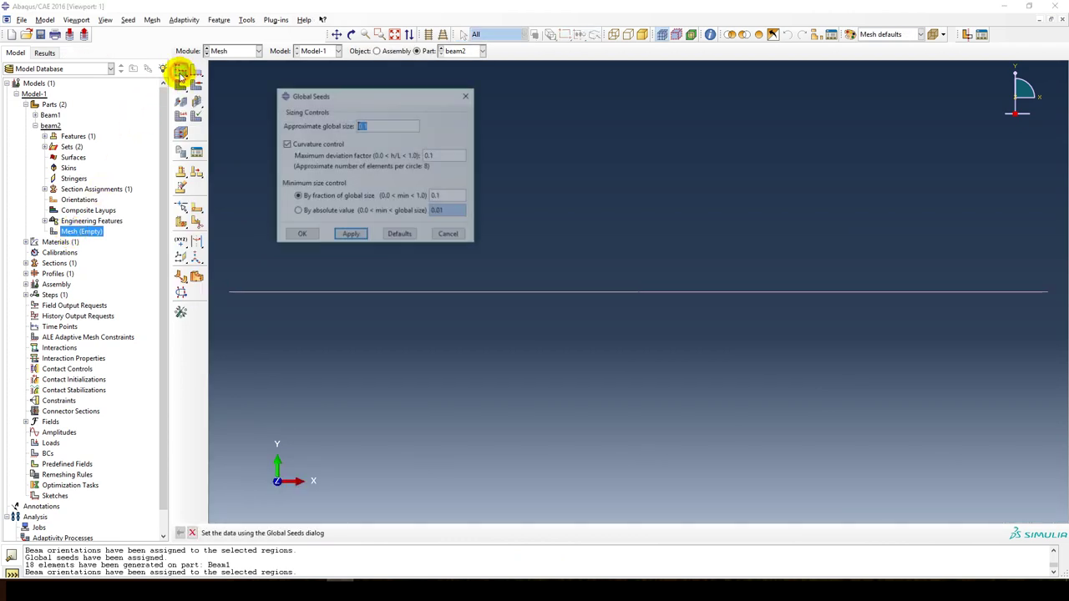
{"action": "left_click", "coordinate": [349, 235]}
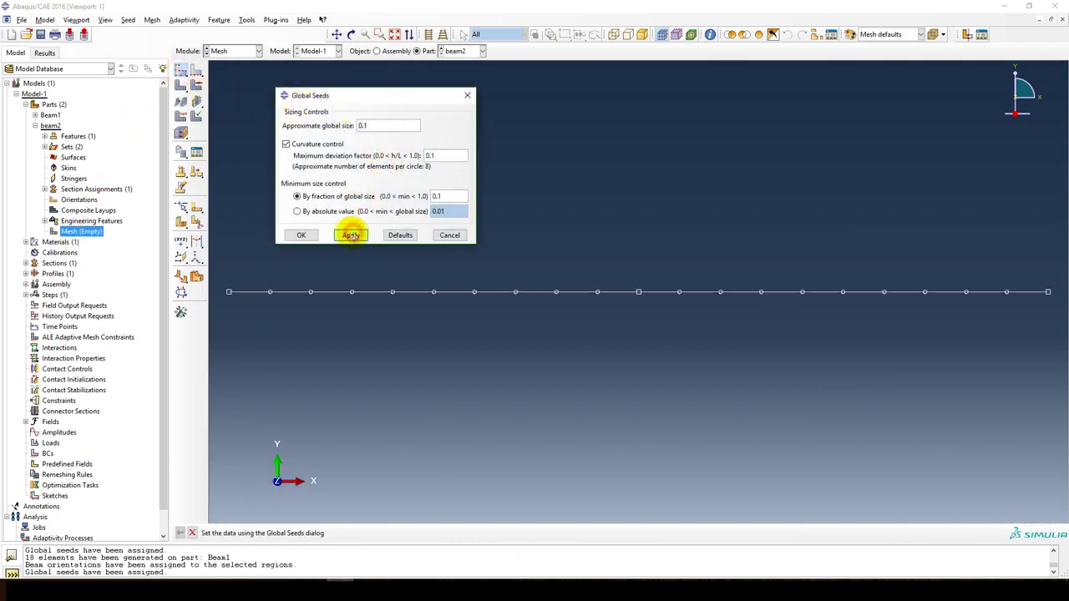
{"action": "left_click", "coordinate": [301, 235]}
{"action": "left_click", "coordinate": [180, 84]}
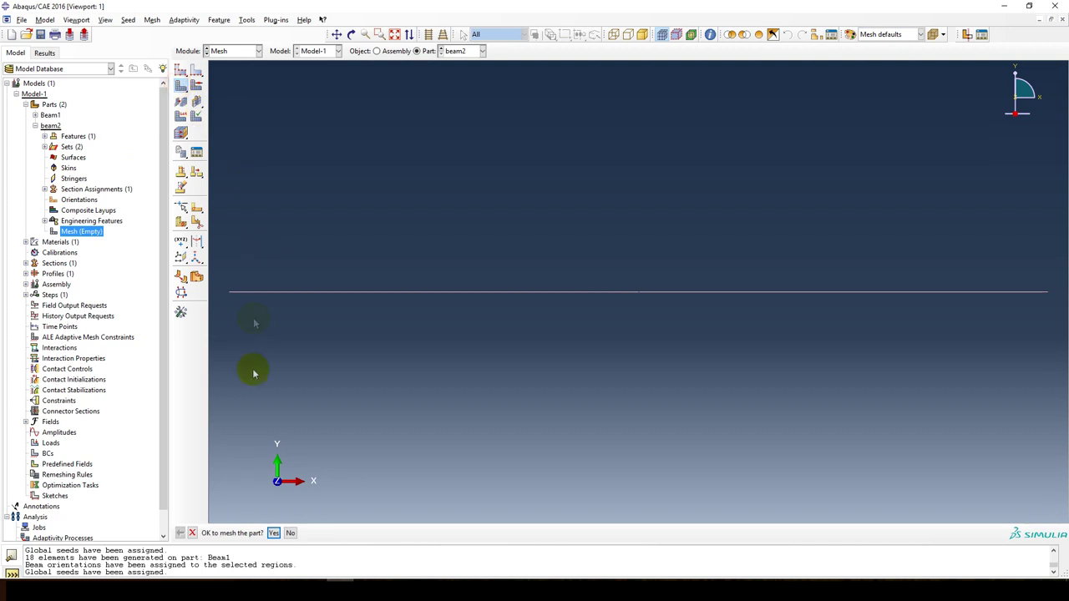
{"action": "left_click", "coordinate": [272, 529]}
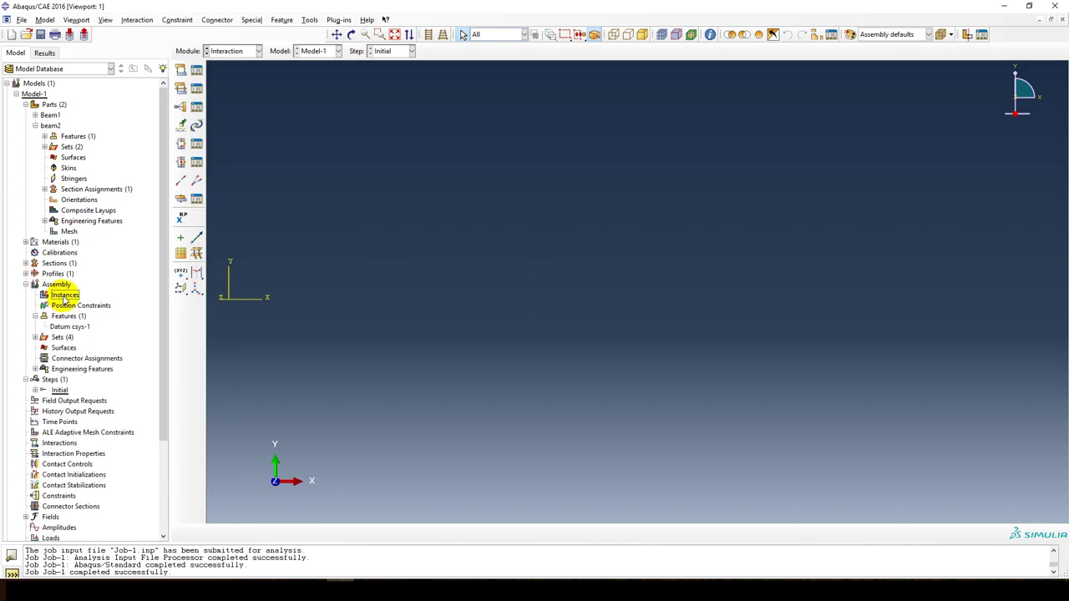
- Create dependent instances of both Beam1 and beam2 in the assembly
{"action": "double_click", "coordinate": [65, 296]}
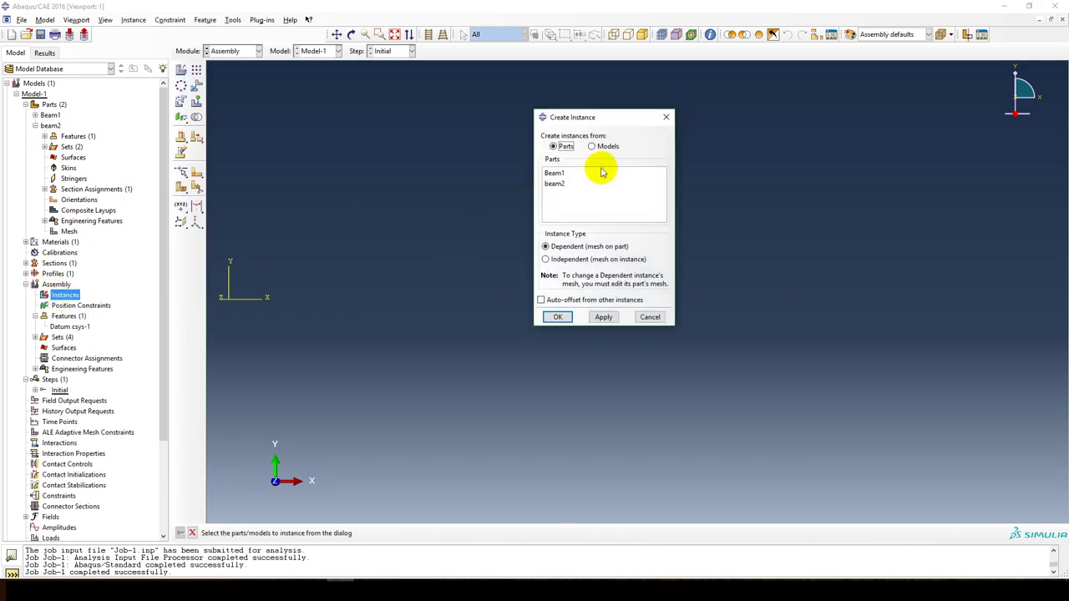
{"action": "left_click_drag", "start_coordinate": [573, 173], "coordinate": [556, 184]}
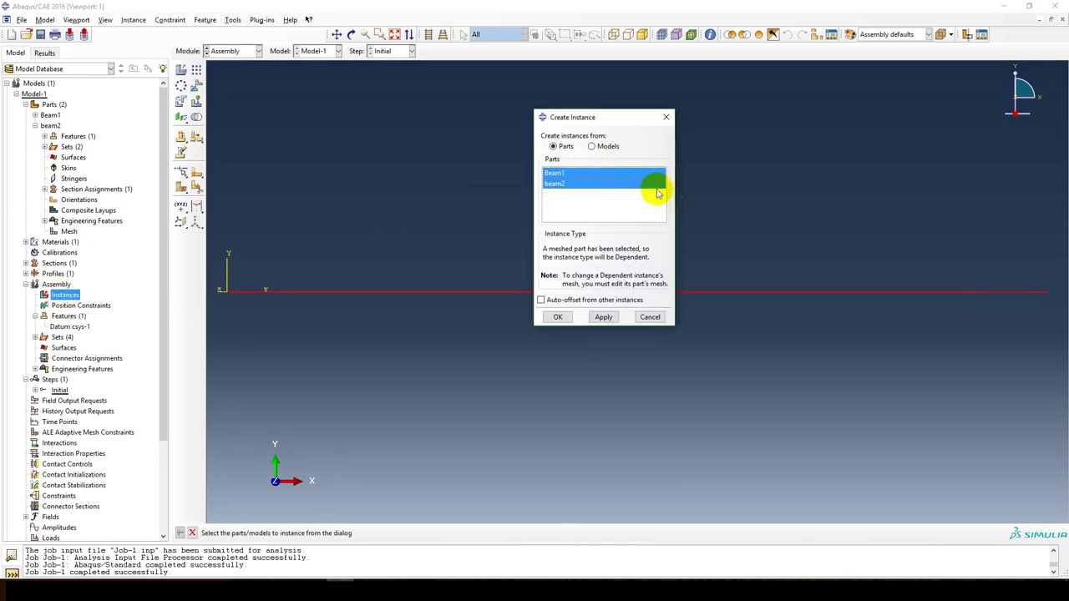
{"action": "left_click", "coordinate": [557, 318]}
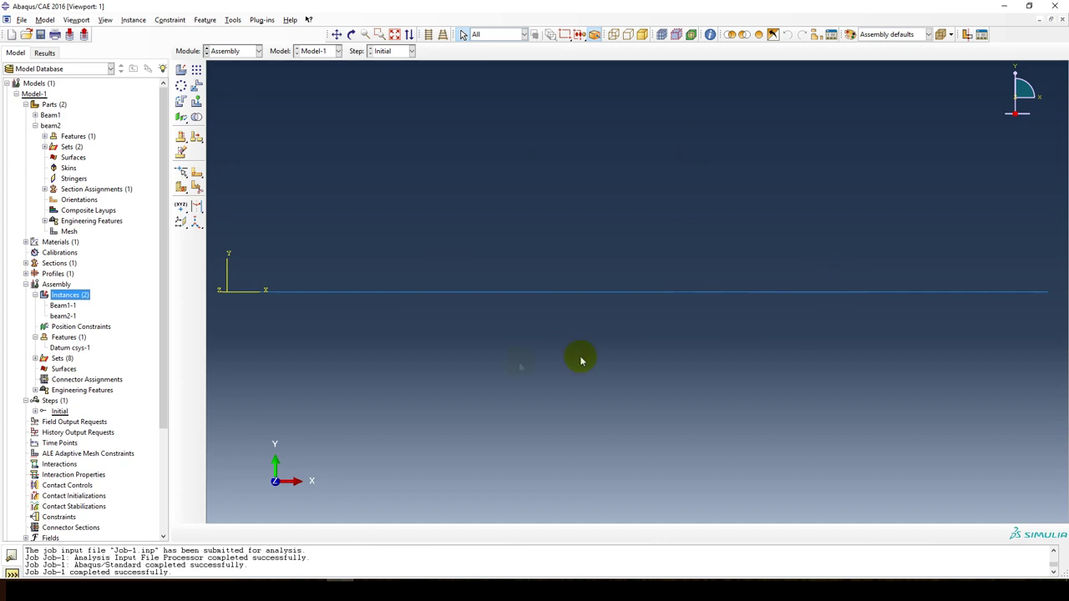
- Translate the Beam1 instance using its far right endpoint as the start point and 5,-0.5 as the end point
{"action": "scroll", "coordinate": [408, 363], "scroll_direction": "up", "scroll_amount": 3}
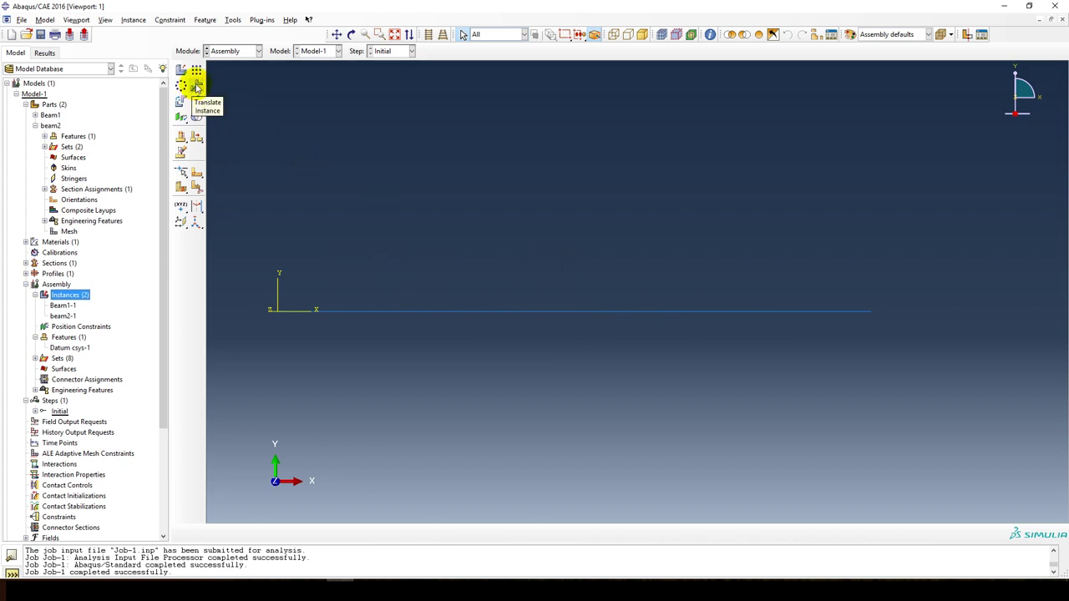
{"action": "left_click", "coordinate": [197, 87]}
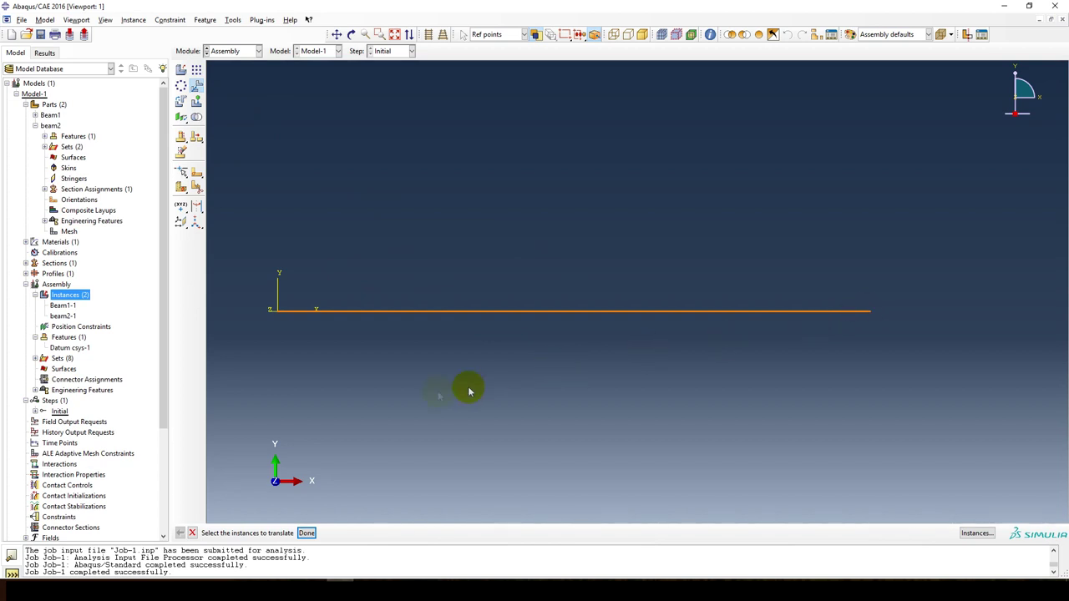
{"action": "left_click", "coordinate": [870, 315]}
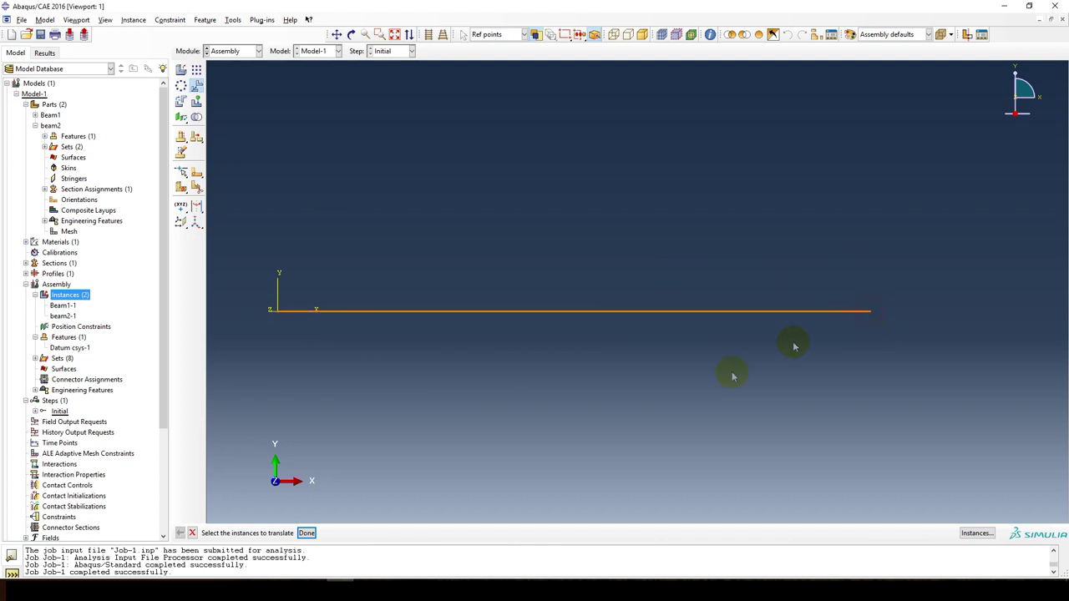
{"action": "left_click", "coordinate": [307, 533]}
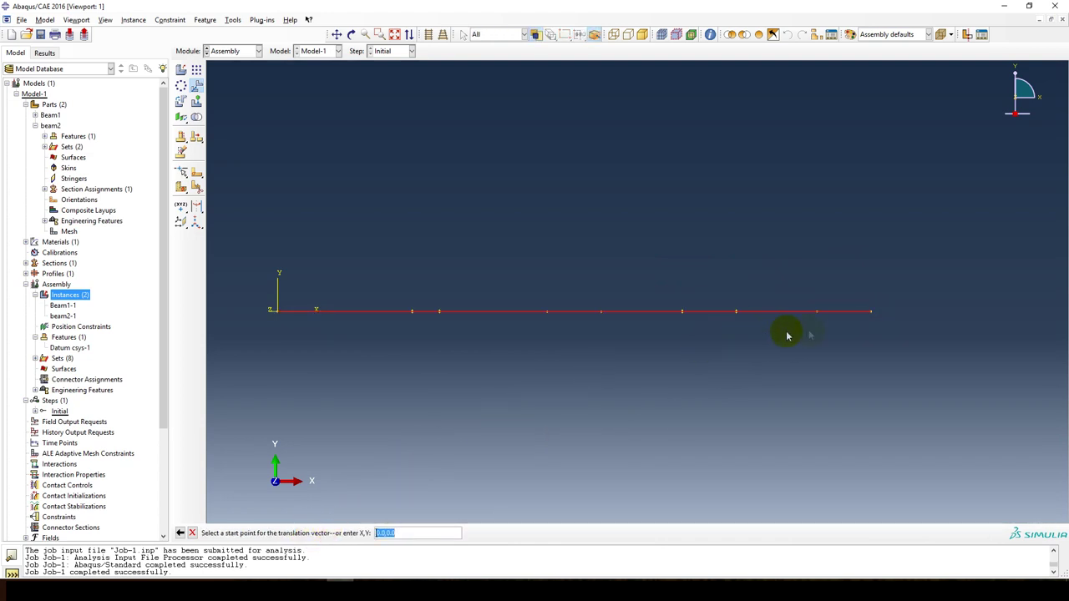
{"action": "left_click", "coordinate": [871, 312]}
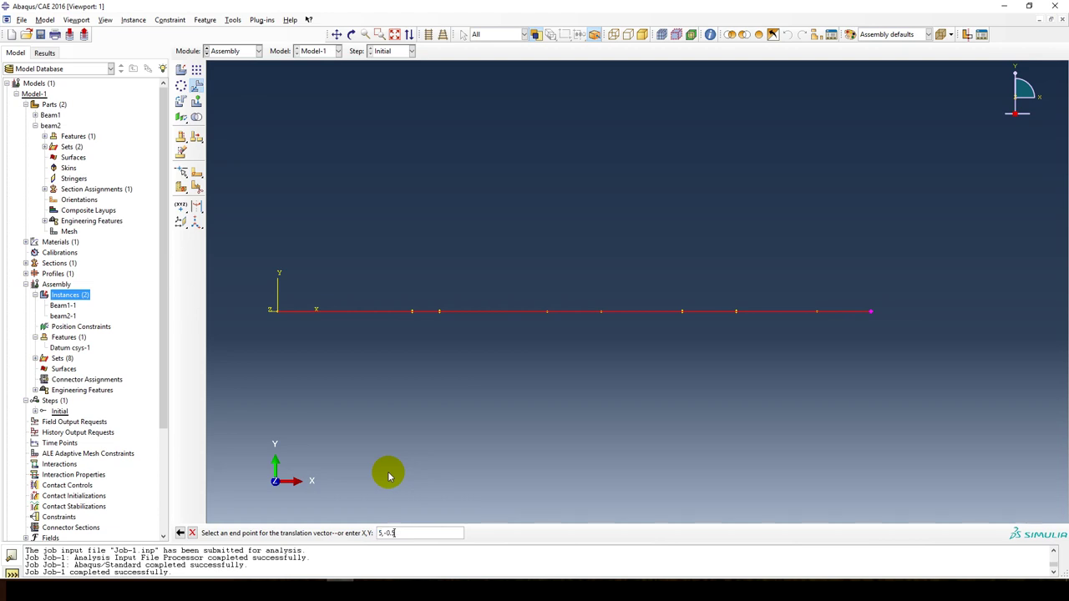
{"action": "type", "text": "5,-0.5"}
{"action": "key", "text": "Return"}
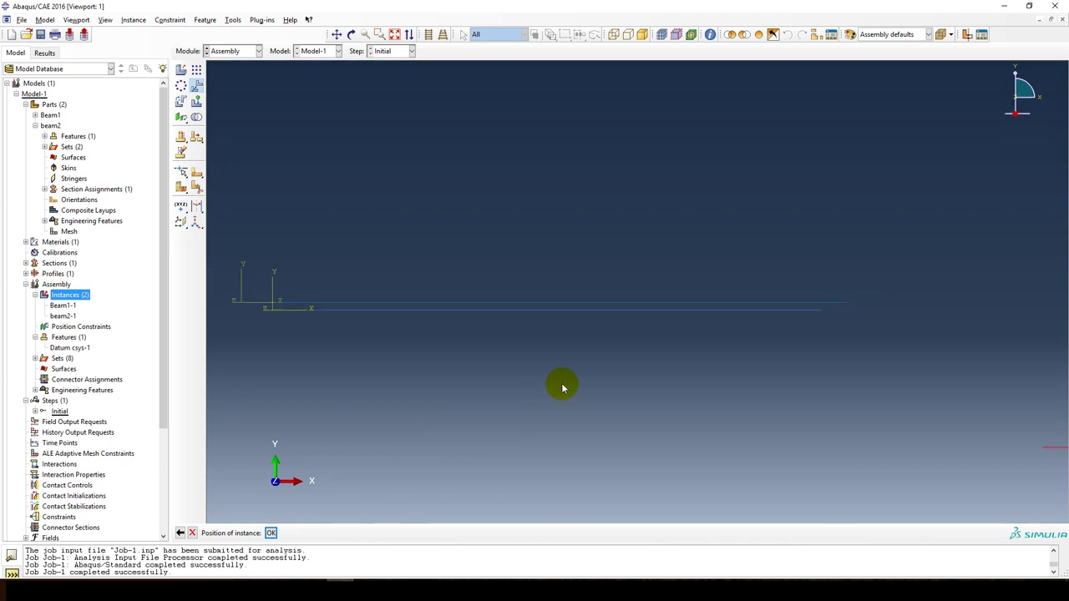
{"action": "left_click", "coordinate": [396, 35]}
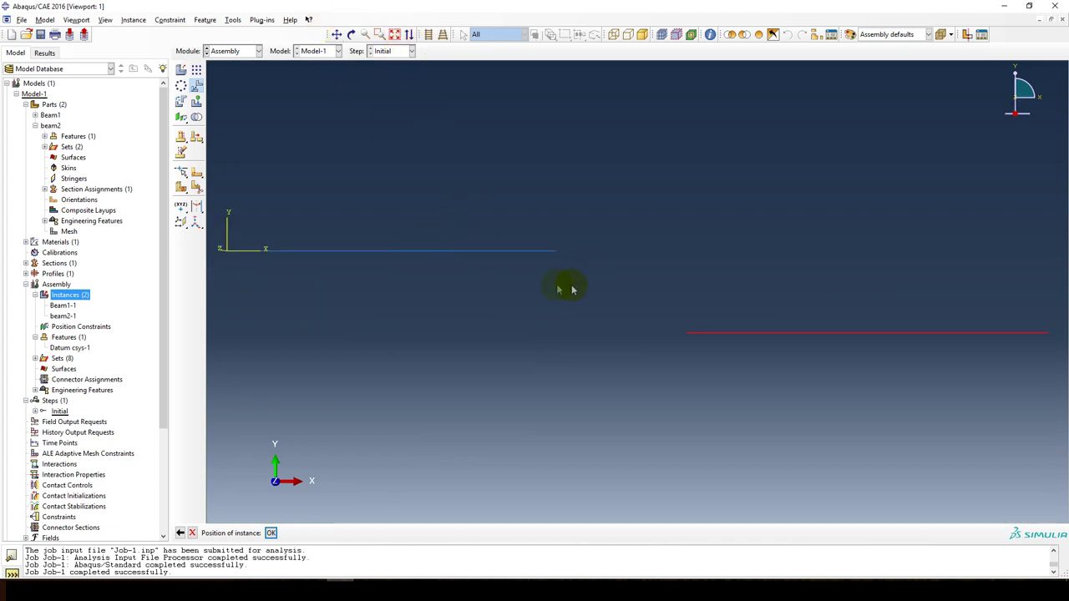
{"action": "left_click", "coordinate": [271, 534]}
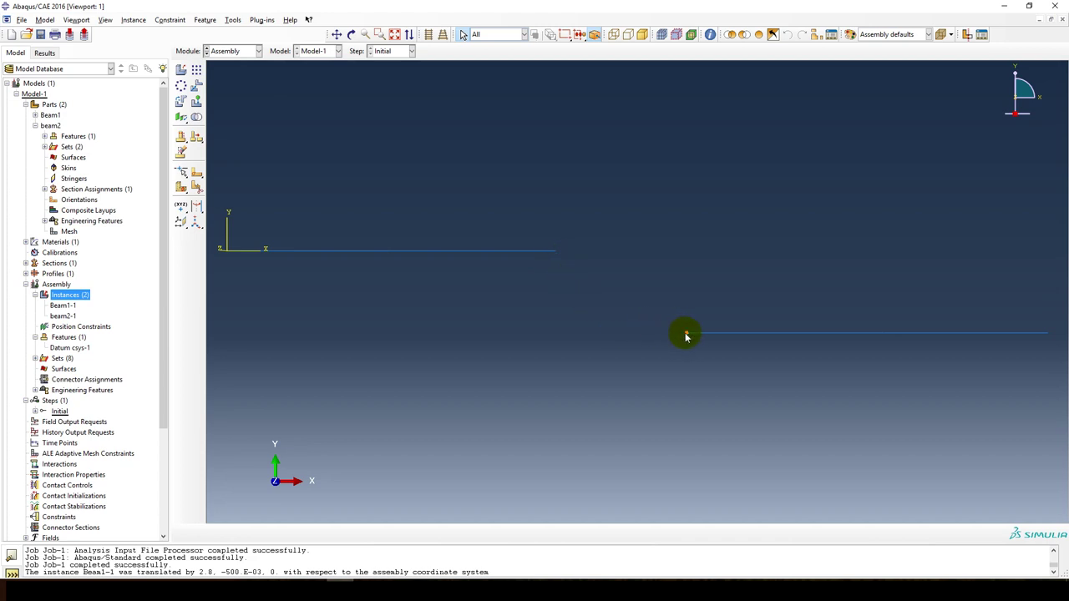
- Create a disjoint wire feature with a wire set from the right end of beam2 to the left end of Beam1
{"action": "double_click", "coordinate": [81, 380]}
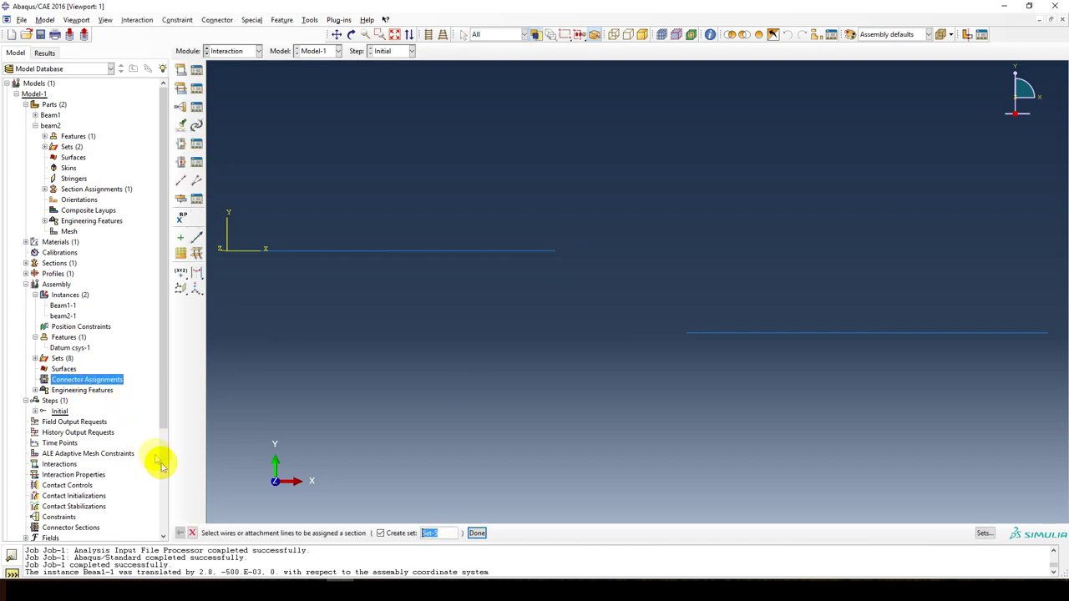
{"action": "left_click", "coordinate": [191, 533]}
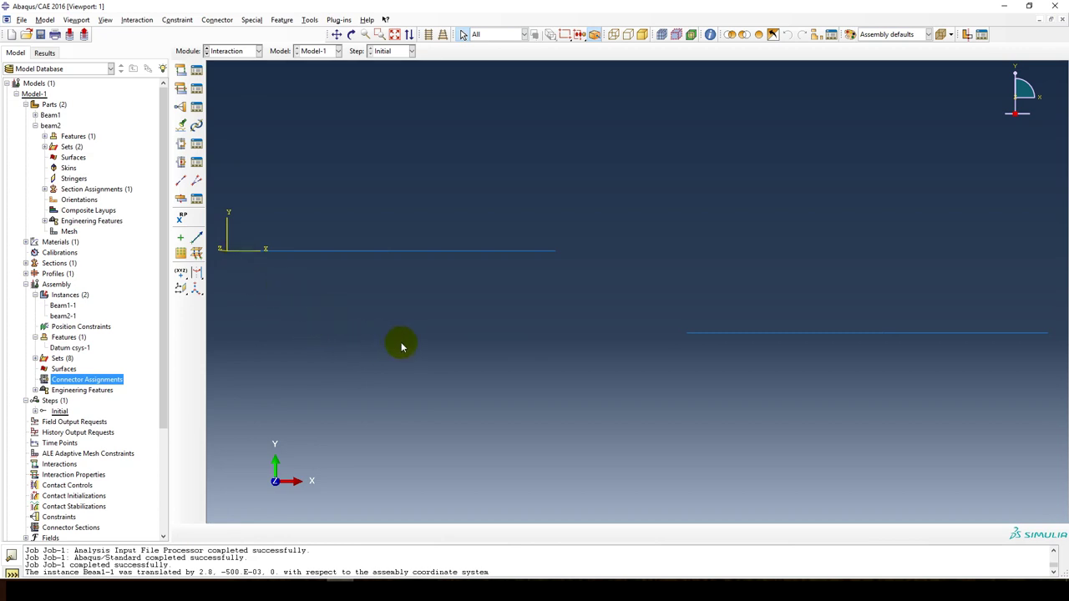
{"action": "left_click", "coordinate": [180, 183]}
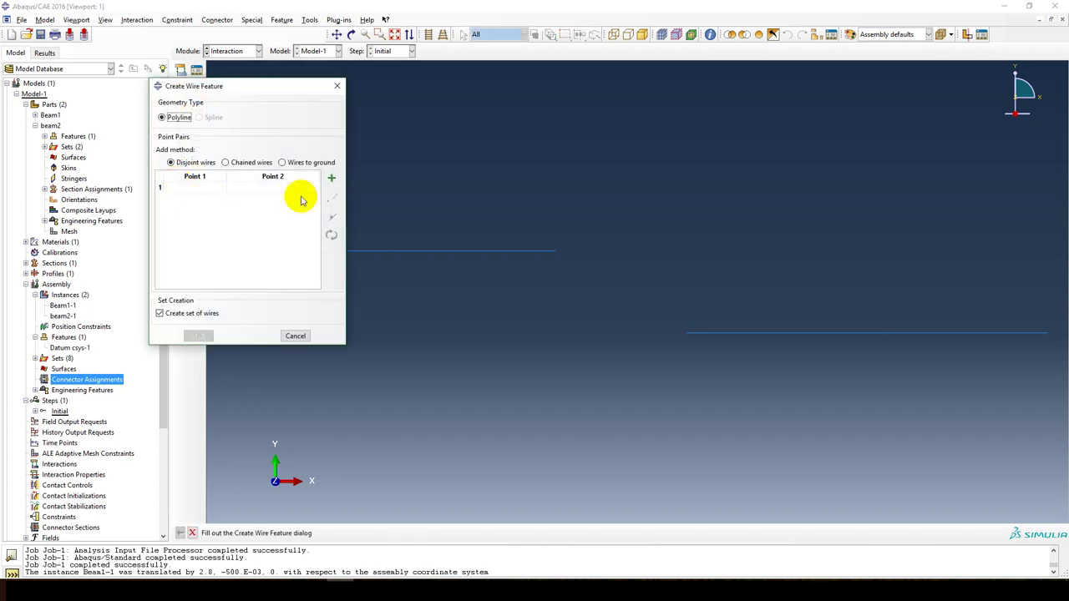
{"action": "left_click", "coordinate": [332, 181]}
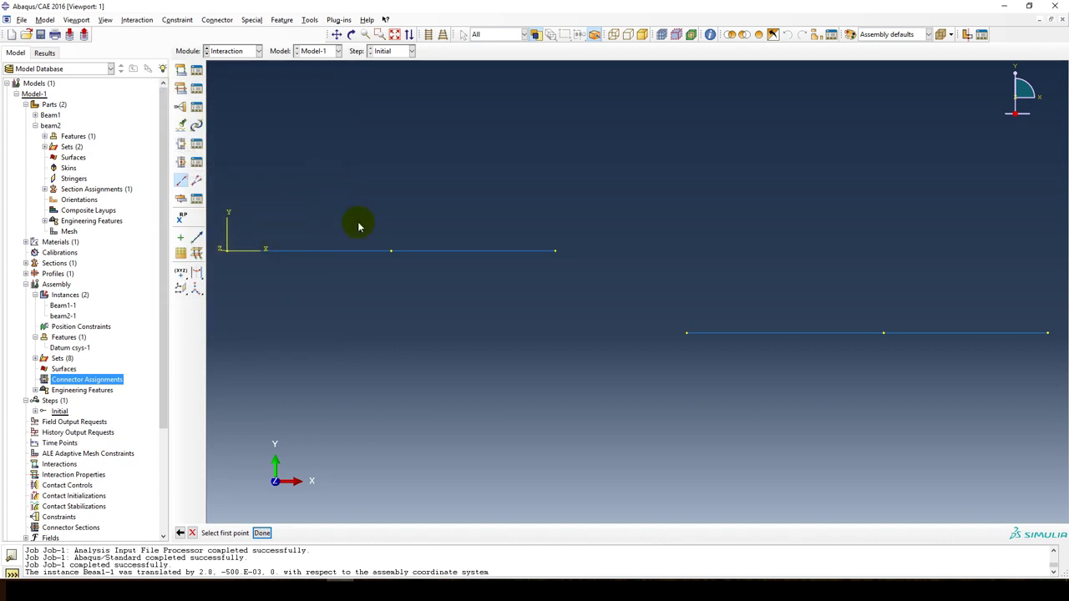
{"action": "left_click", "coordinate": [555, 252]}
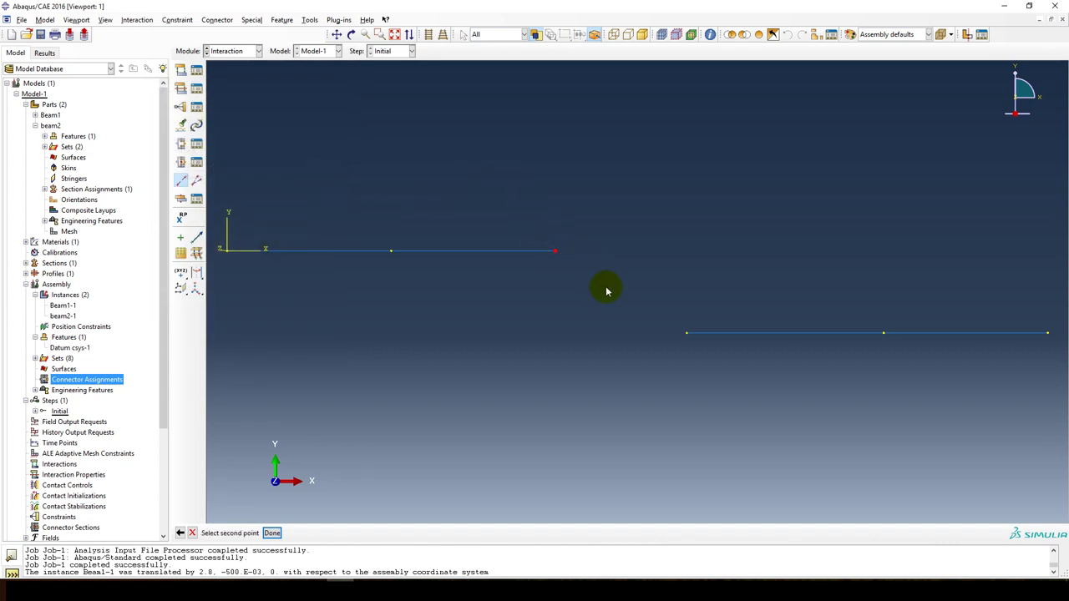
{"action": "left_click", "coordinate": [686, 336]}
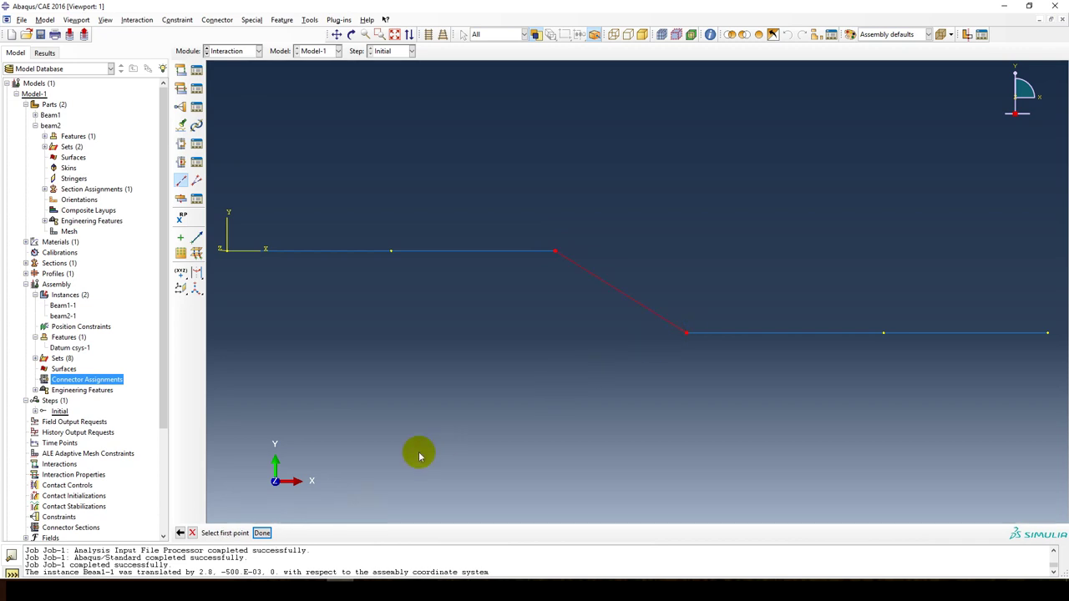
{"action": "left_click", "coordinate": [270, 532]}
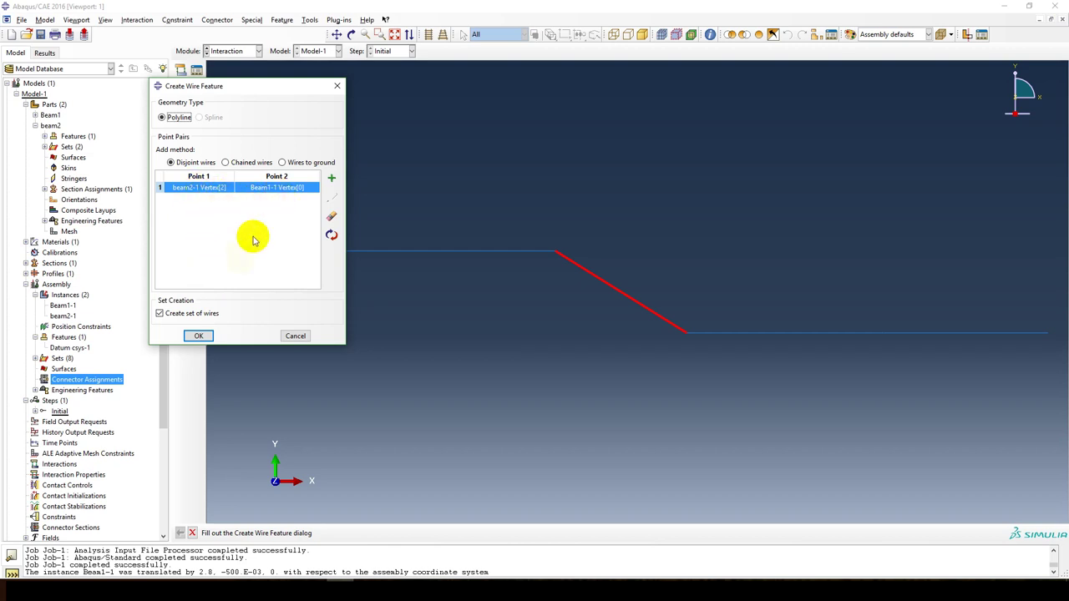
{"action": "left_click", "coordinate": [198, 334]}
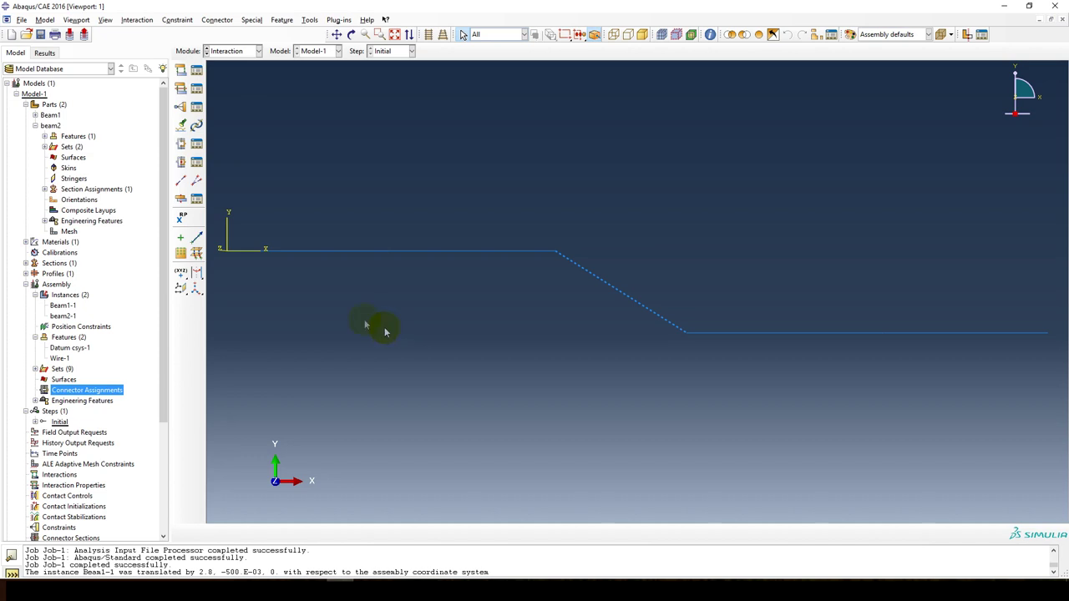
- Create a Basic connector section named ConnSect-1 with translational type Join and rotational type Rotation
{"action": "left_click", "coordinate": [182, 165]}
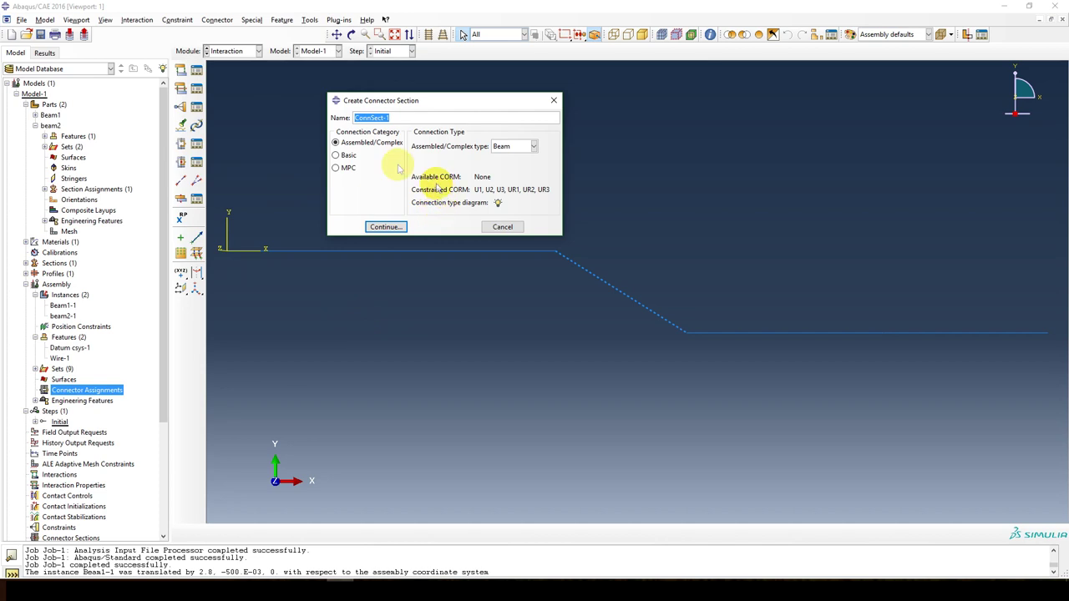
{"action": "left_click", "coordinate": [347, 157]}
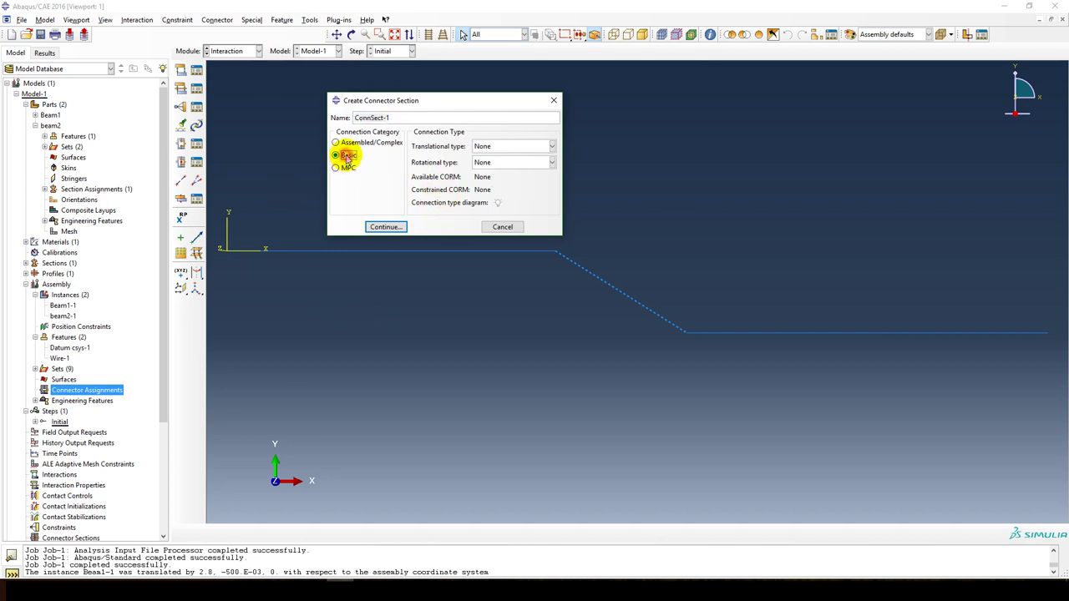
{"action": "left_click", "coordinate": [502, 147]}
{"action": "left_click", "coordinate": [493, 197]}
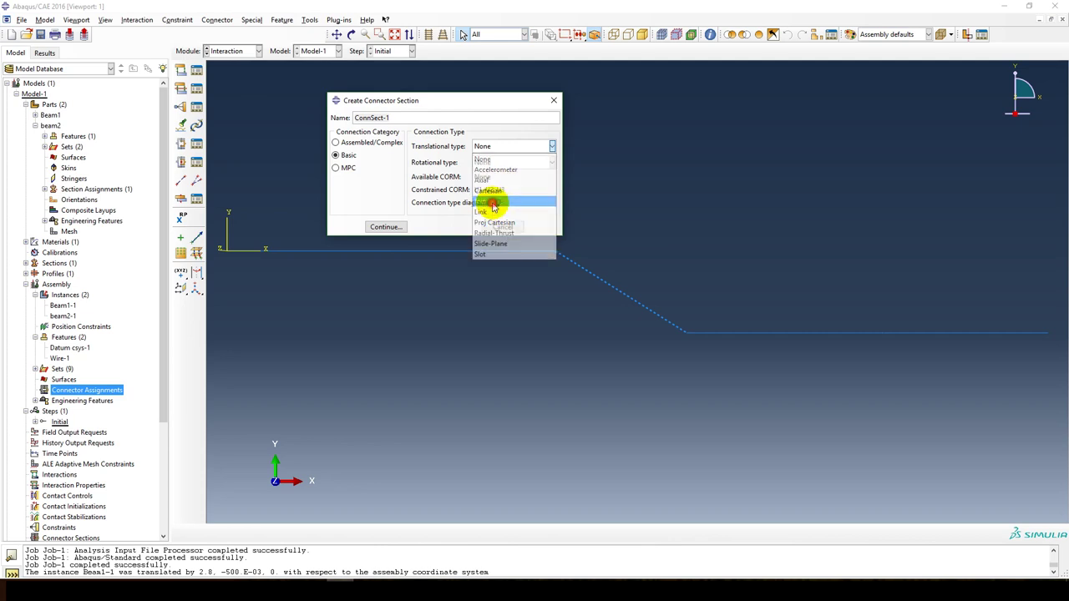
{"action": "left_click", "coordinate": [507, 162]}
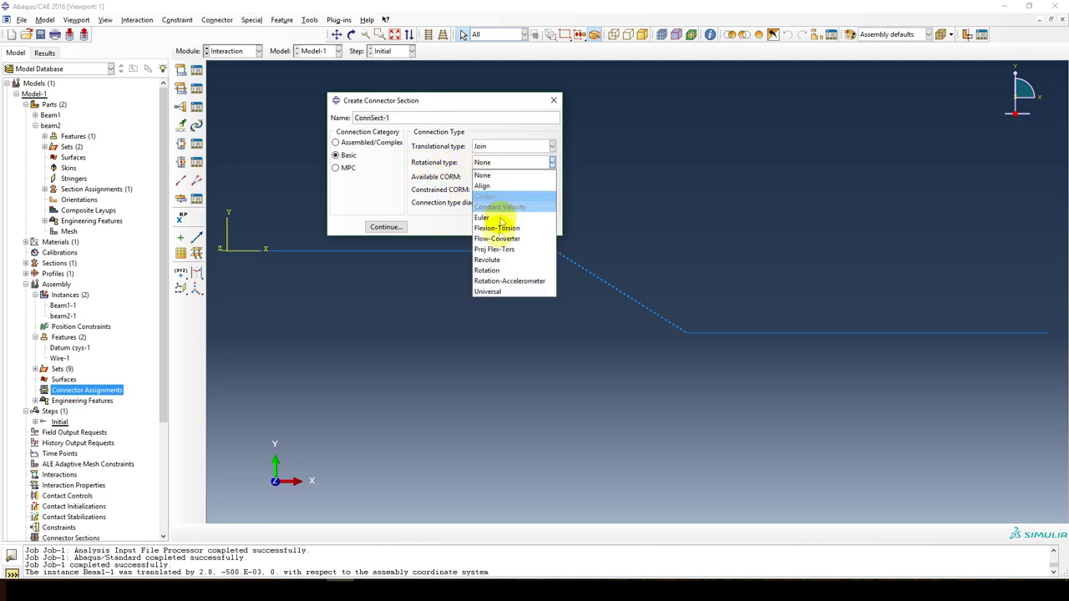
{"action": "left_click", "coordinate": [492, 270]}
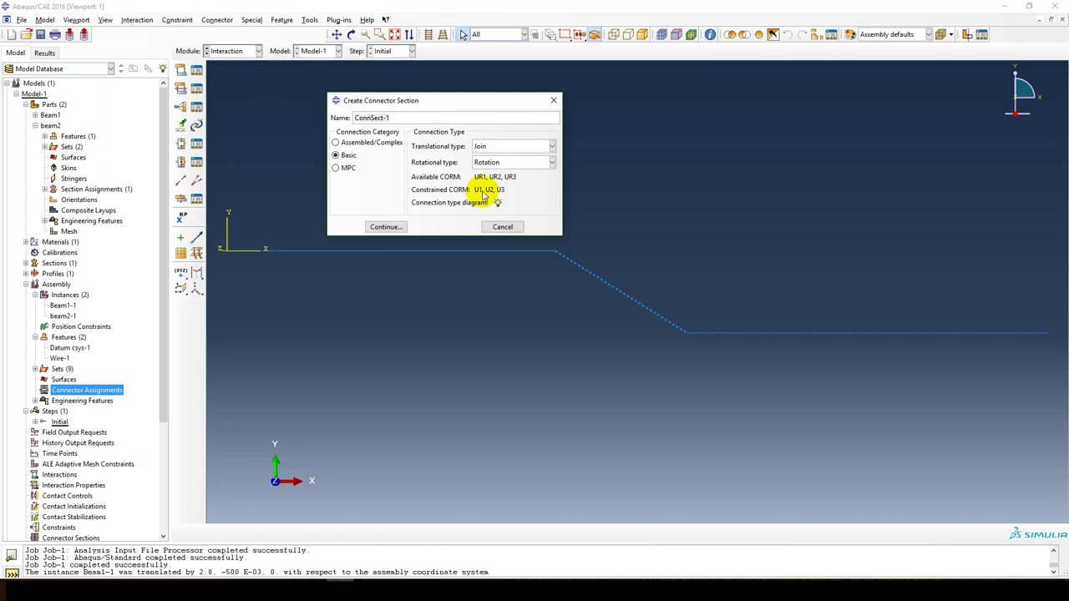
{"action": "left_click", "coordinate": [385, 229]}
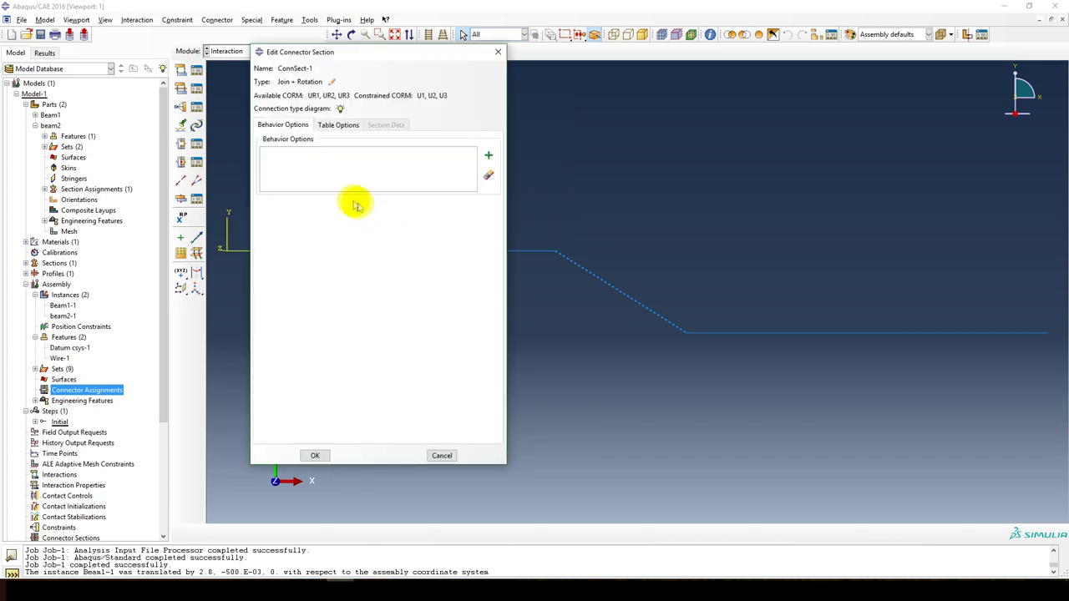
- Add Elasticity behavior to the connector section, defined as Rigid for component UR1
{"action": "left_click", "coordinate": [488, 159]}
{"action": "left_click", "coordinate": [500, 169]}
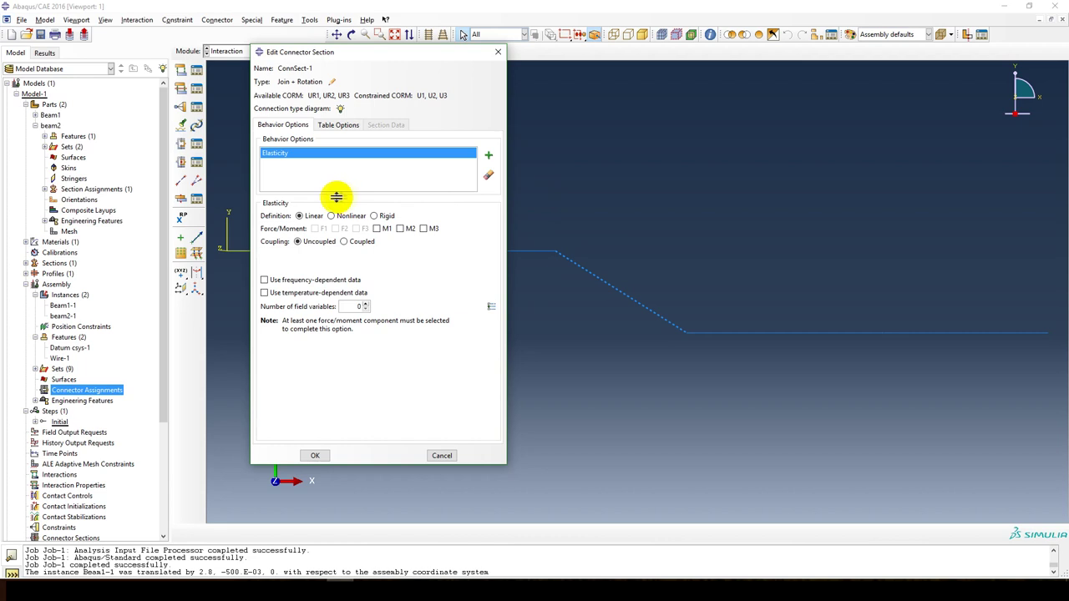
{"action": "left_click", "coordinate": [424, 229]}
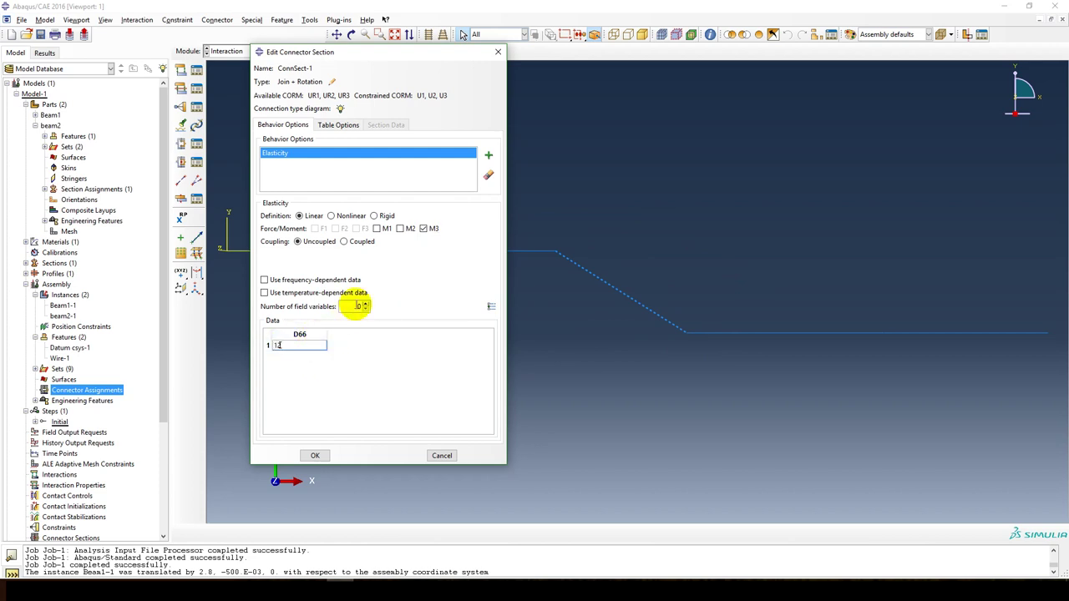
{"action": "left_click", "coordinate": [382, 216]}
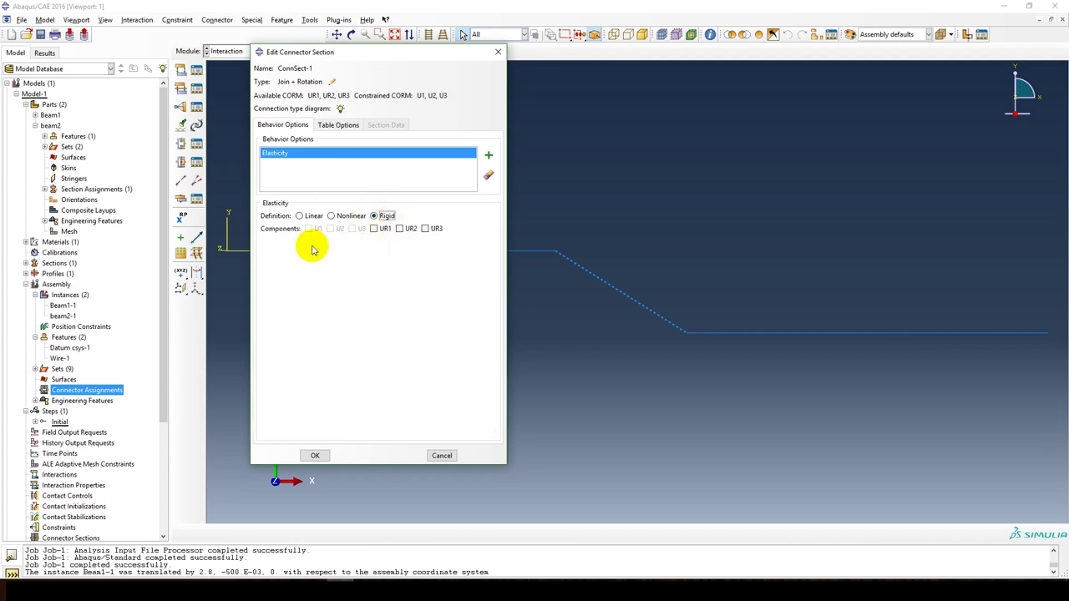
{"action": "left_click", "coordinate": [374, 229]}
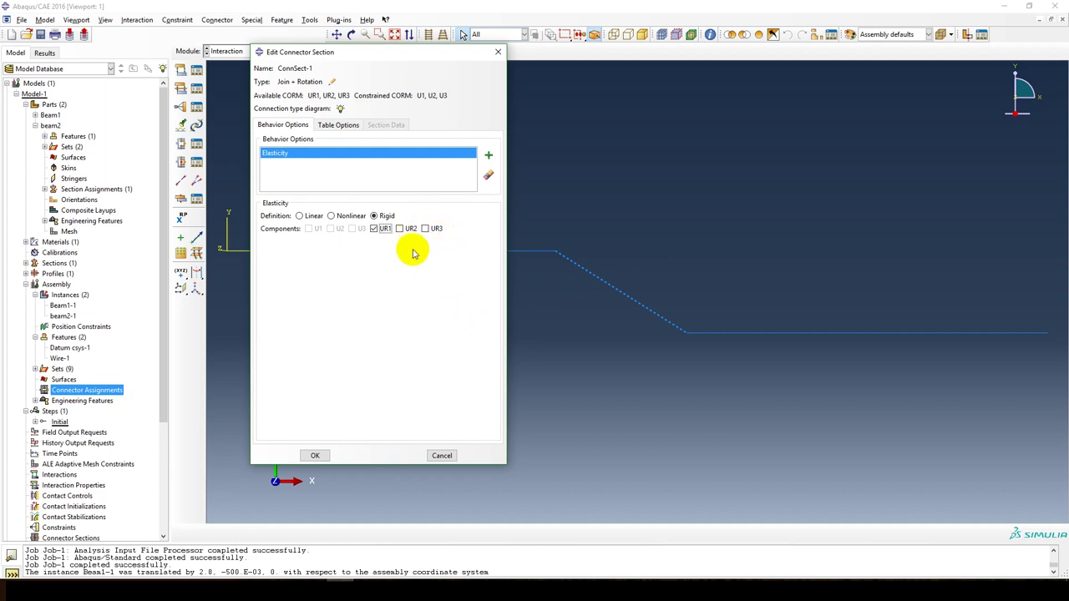
{"action": "left_click", "coordinate": [315, 456]}
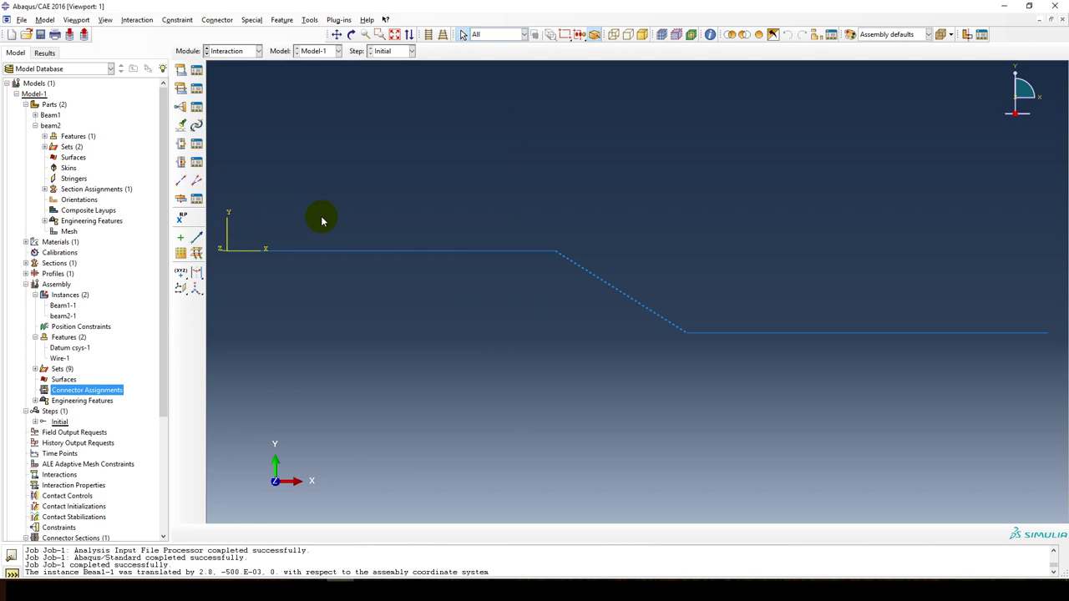
- Assign connector section ConnSect-1 to the wire joining the two beams
{"action": "left_click", "coordinate": [182, 145]}
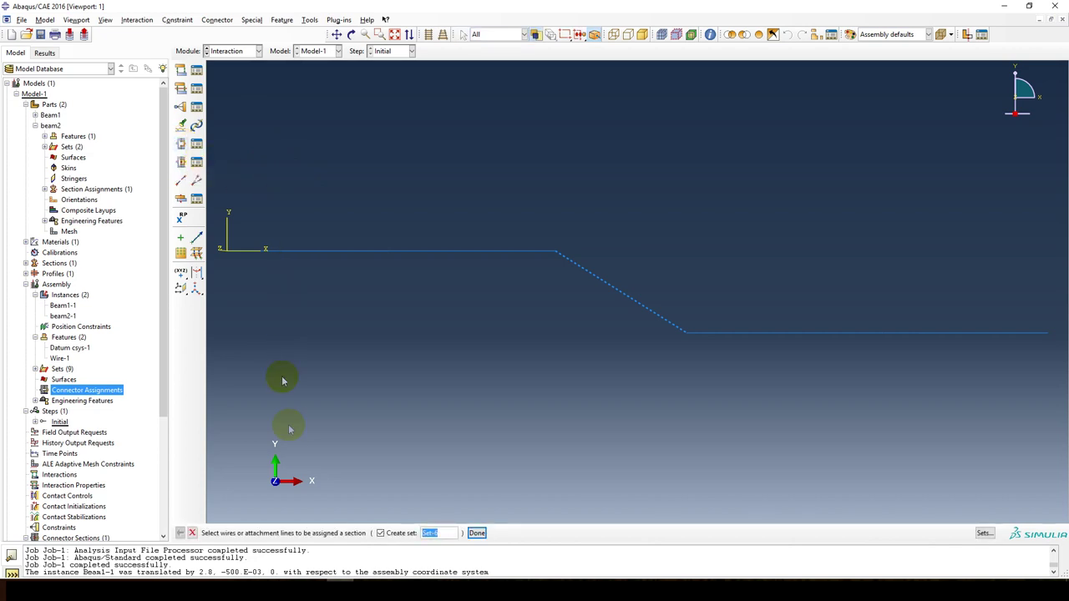
{"action": "left_click", "coordinate": [634, 301]}
{"action": "left_click", "coordinate": [476, 533]}
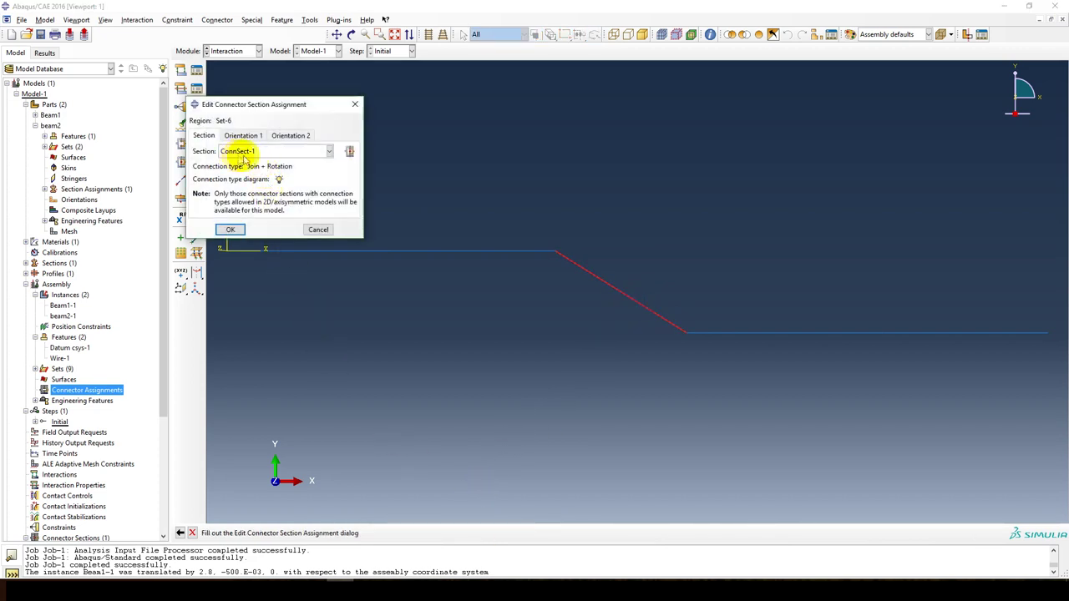
{"action": "left_click", "coordinate": [230, 228]}
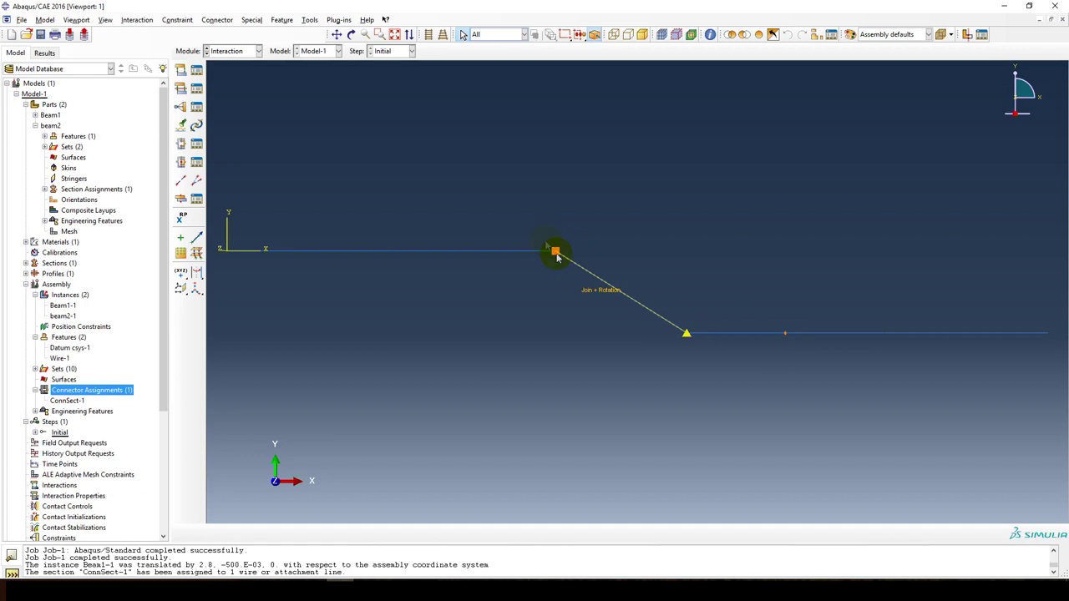
- Translate the Beam1 instance so its left endpoint coincides with the right endpoint of beam2
{"action": "double_click", "coordinate": [56, 285]}
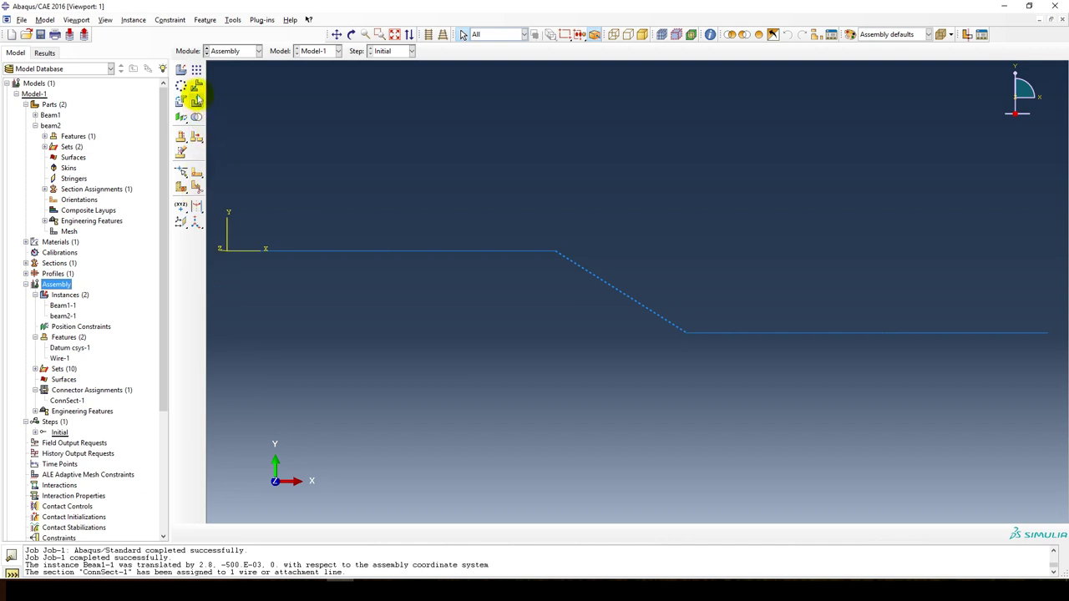
{"action": "left_click", "coordinate": [197, 86]}
{"action": "left_click_drag", "start_coordinate": [798, 292], "coordinate": [811, 384]}
{"action": "left_click", "coordinate": [306, 533]}
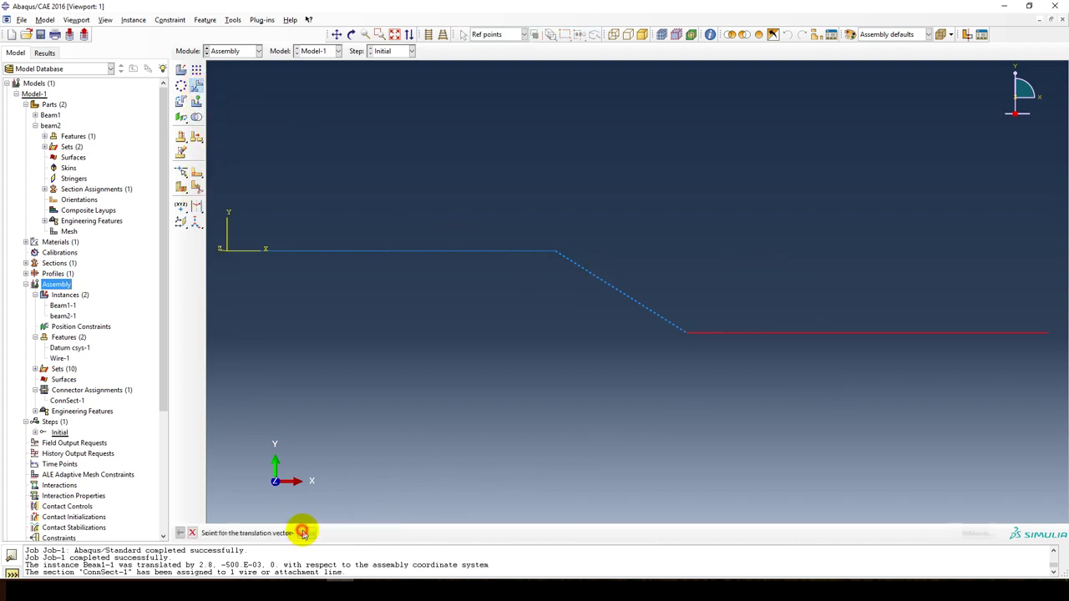
{"action": "left_click", "coordinate": [685, 335]}
{"action": "left_click", "coordinate": [556, 251]}
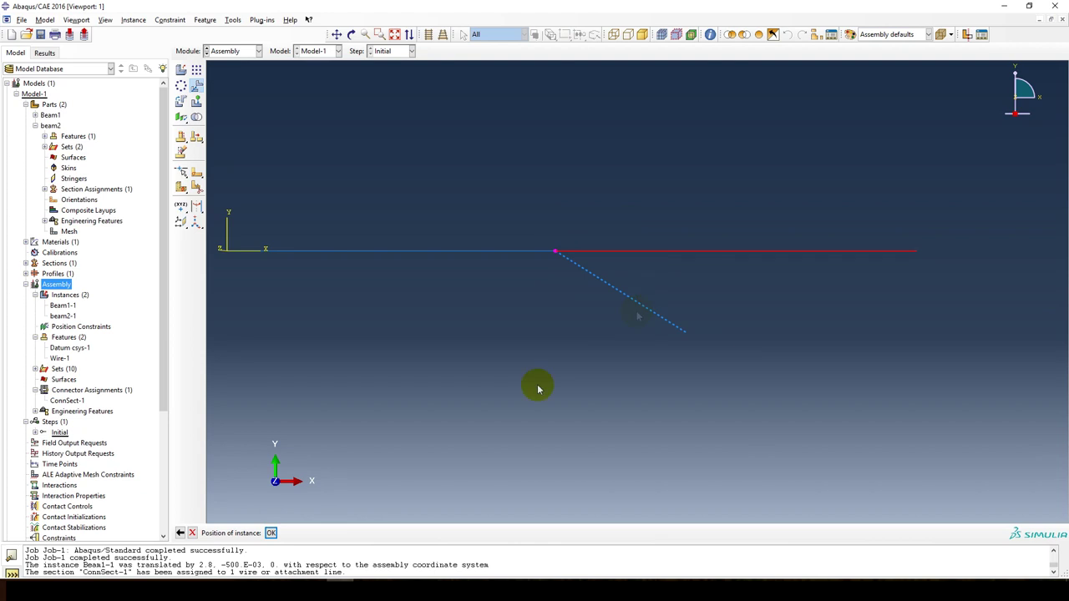
{"action": "left_click", "coordinate": [271, 532]}
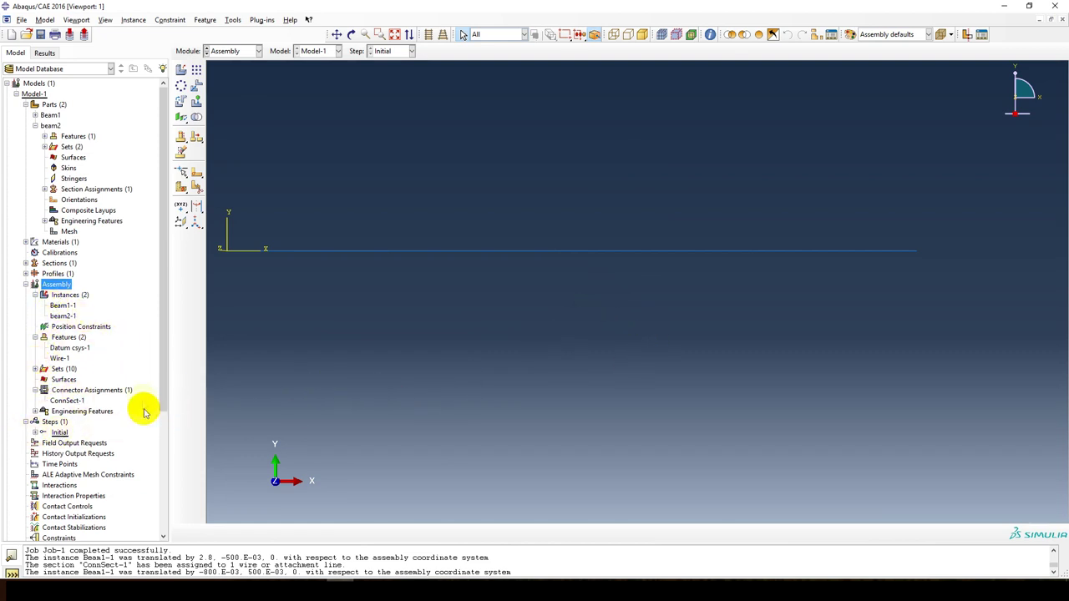
- Create a Static, General analysis step named load after the Initial step, keeping the default settings
{"action": "scroll", "coordinate": [95, 400], "scroll_direction": "down", "scroll_amount": 3}
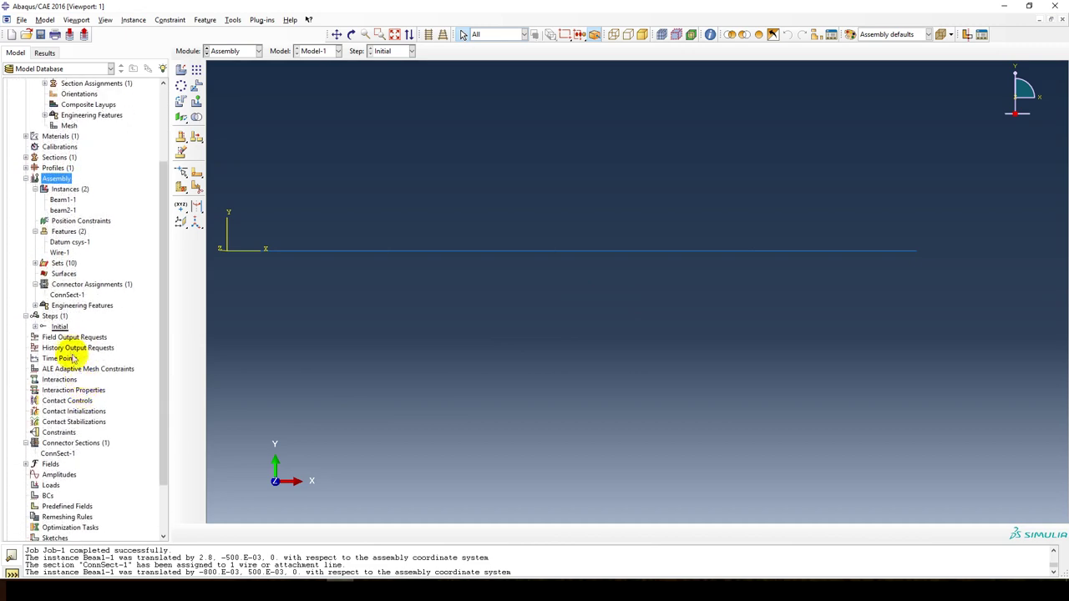
{"action": "double_click", "coordinate": [56, 316]}
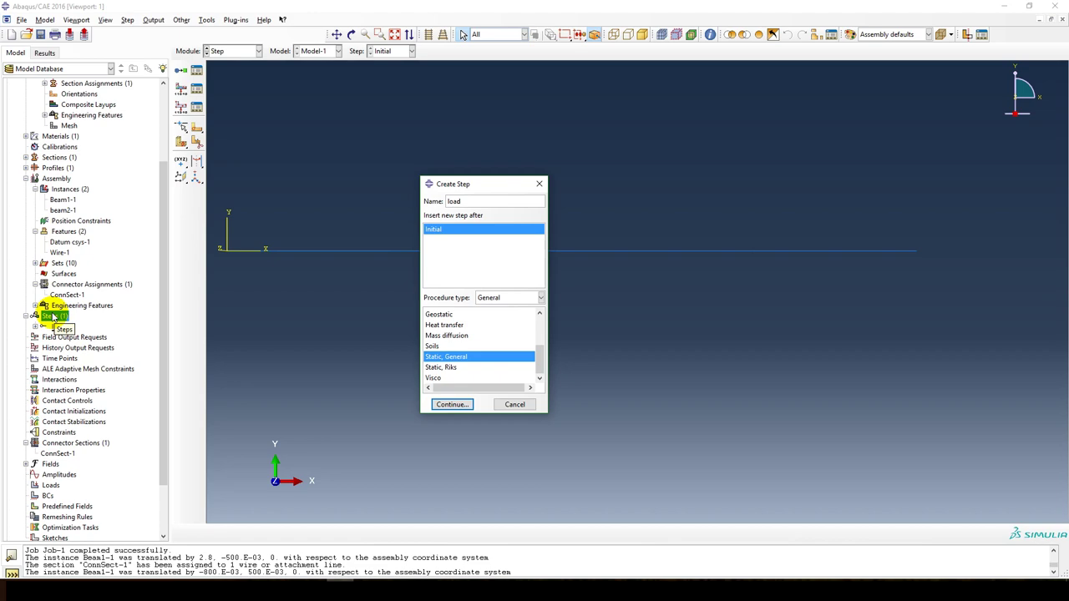
{"action": "key", "text": "Return"}
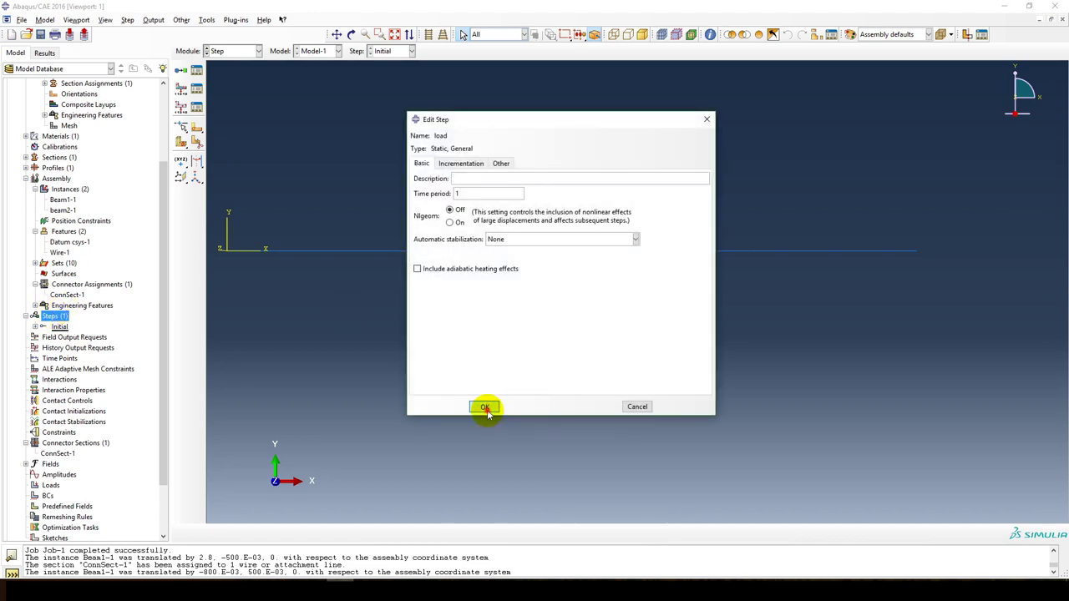
{"action": "left_click", "coordinate": [485, 407]}
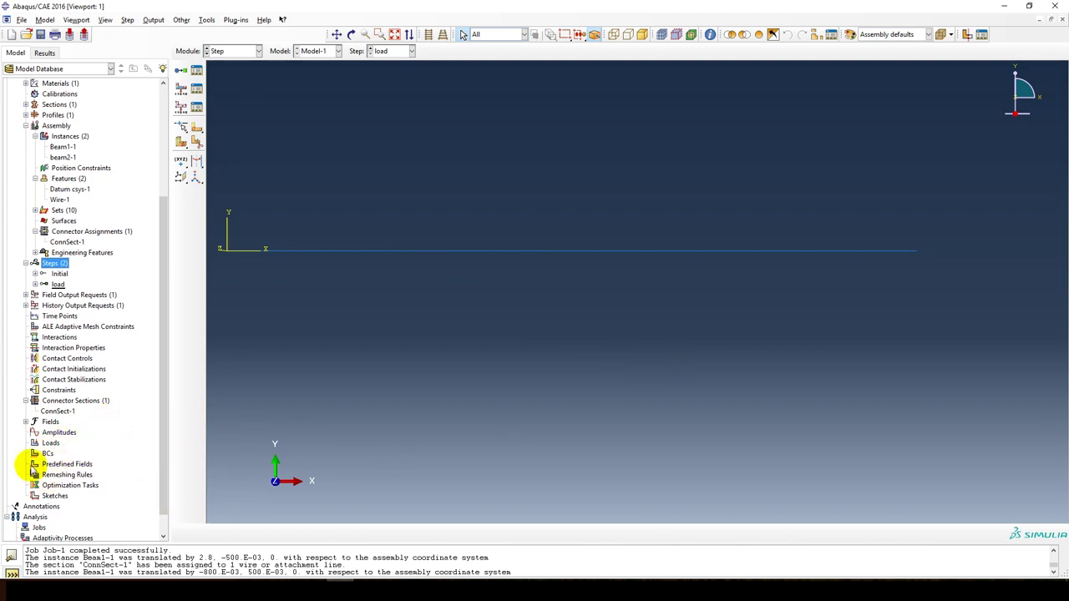
- Create a Displacement/Rotation boundary condition in the Initial step, fixing U1 and U2 at both outer beam ends and the two intermediate points
{"action": "double_click", "coordinate": [48, 454]}
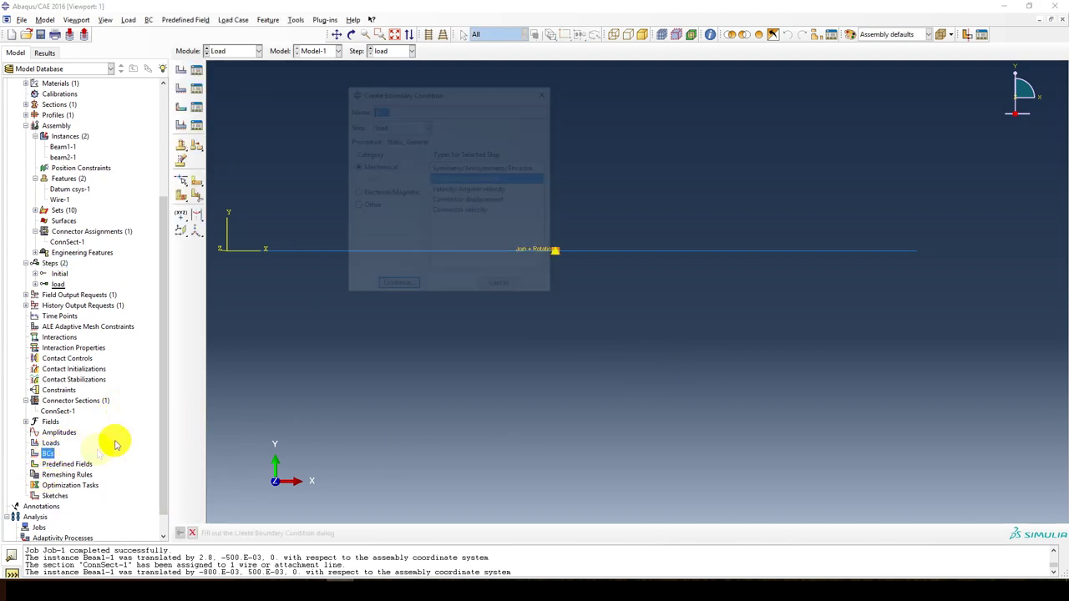
{"action": "left_click", "coordinate": [426, 126]}
{"action": "left_click", "coordinate": [402, 136]}
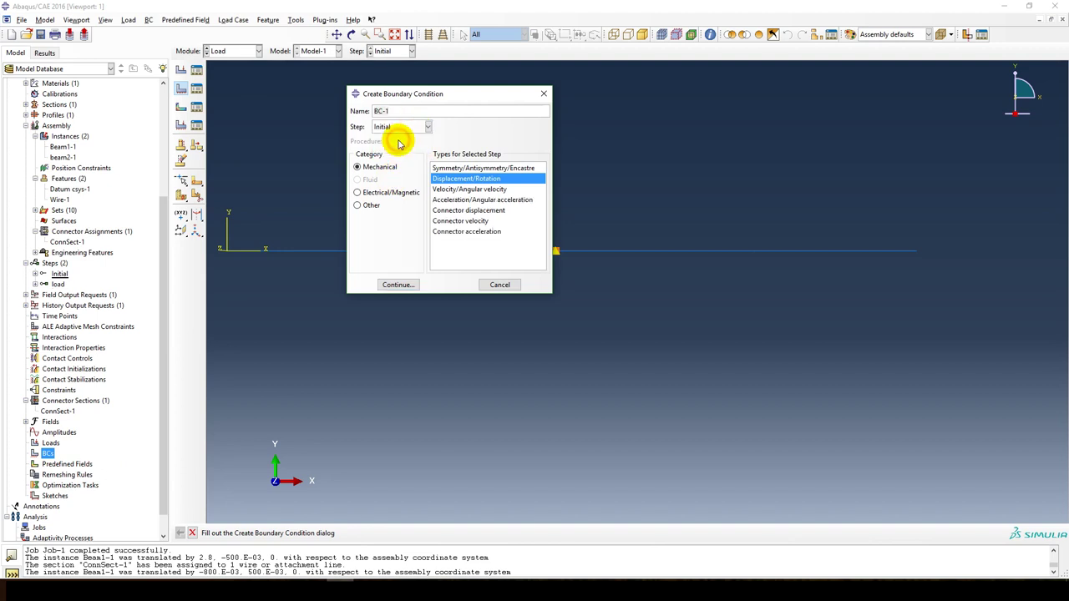
{"action": "left_click", "coordinate": [398, 285]}
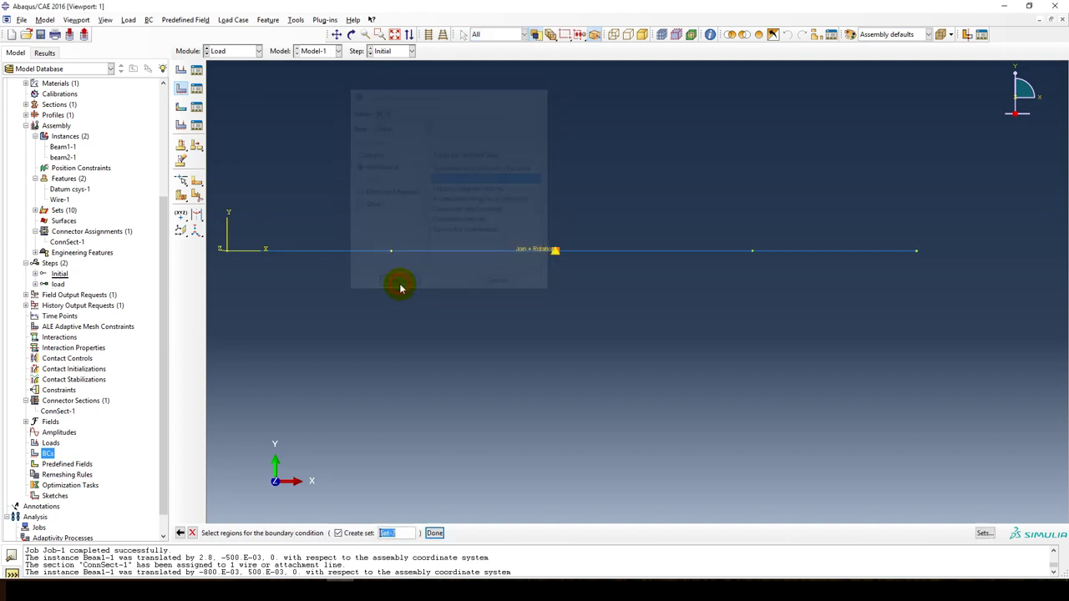
{"action": "left_click", "coordinate": [227, 253]}
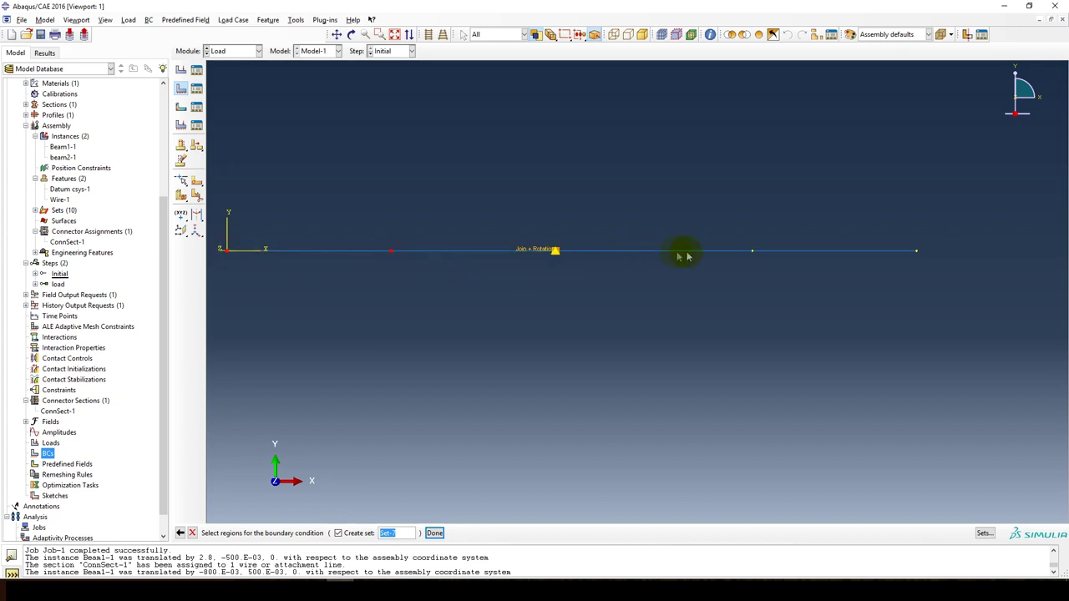
{"action": "left_click", "coordinate": [752, 252], "text": "shift"}
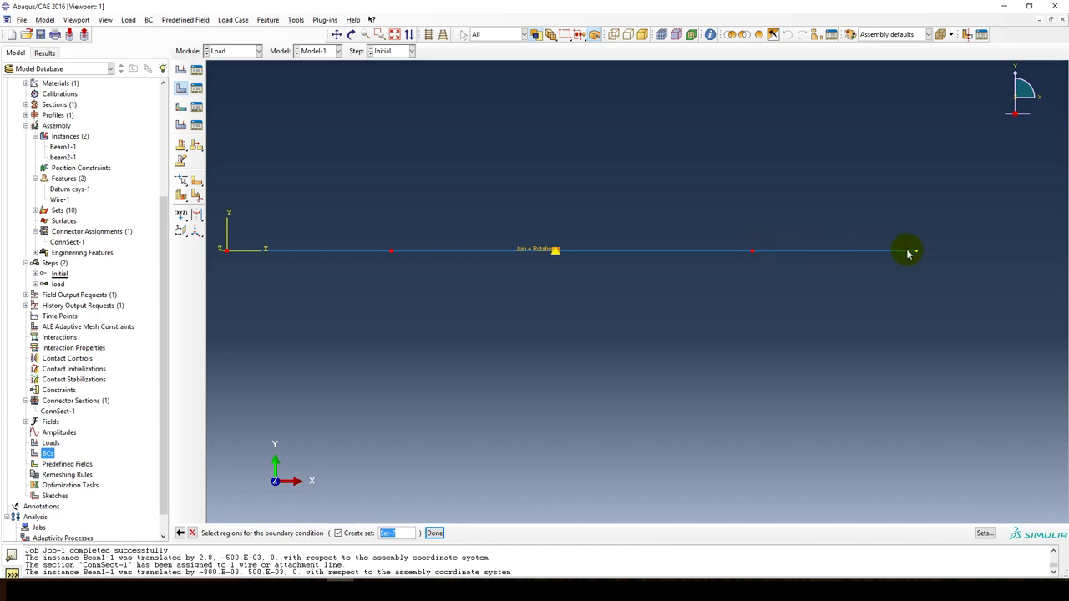
{"action": "left_click", "coordinate": [915, 251], "text": "shift"}
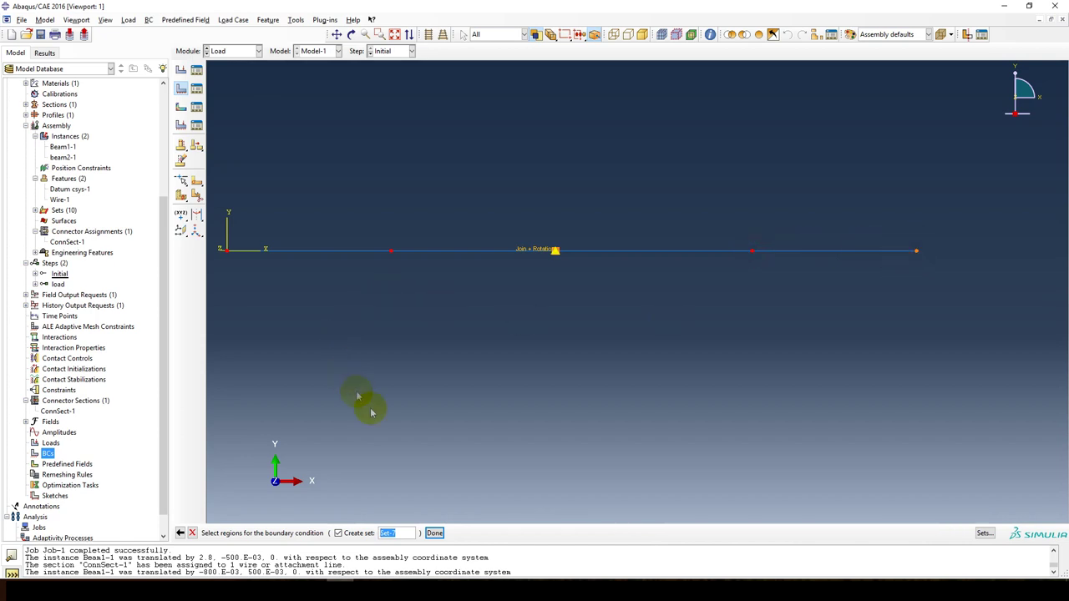
{"action": "left_click", "coordinate": [434, 532]}
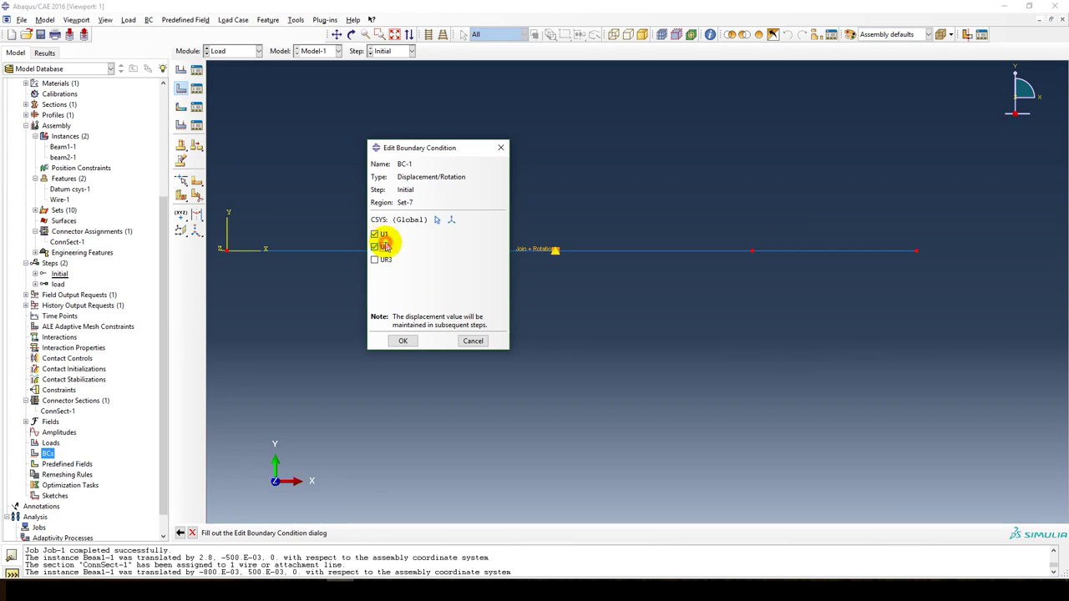
{"action": "left_click", "coordinate": [399, 340]}
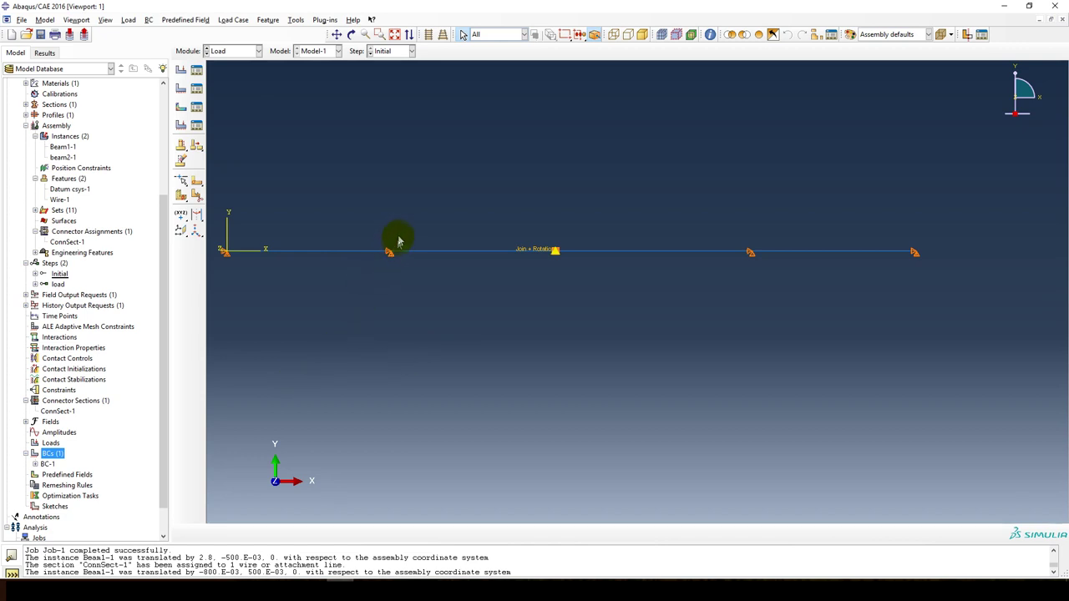
{"action": "double_click", "coordinate": [52, 453]}
{"action": "left_click", "coordinate": [417, 126]}
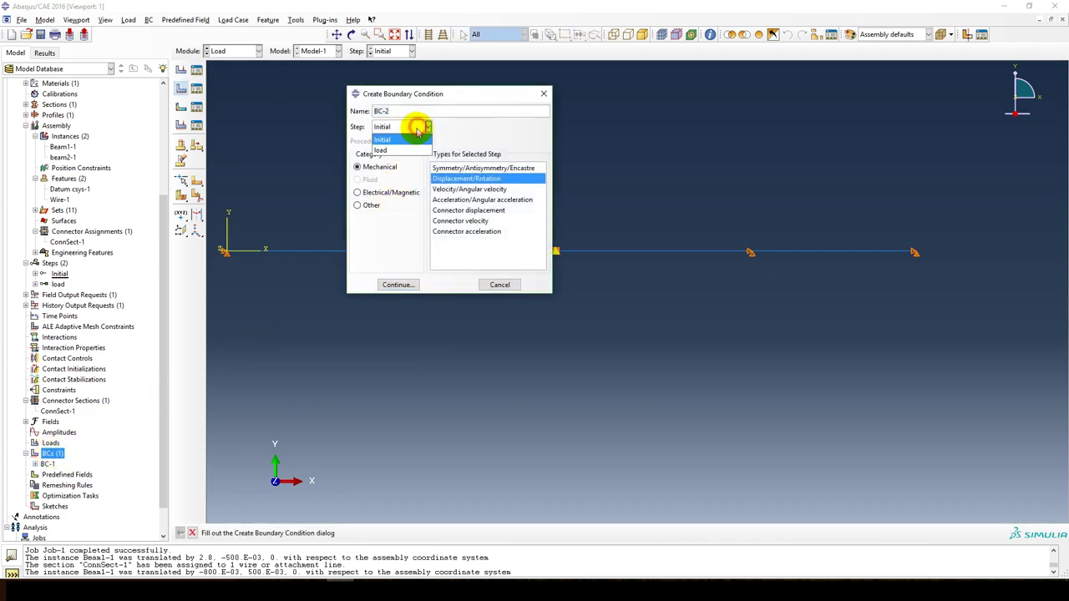
{"action": "left_click", "coordinate": [382, 143]}
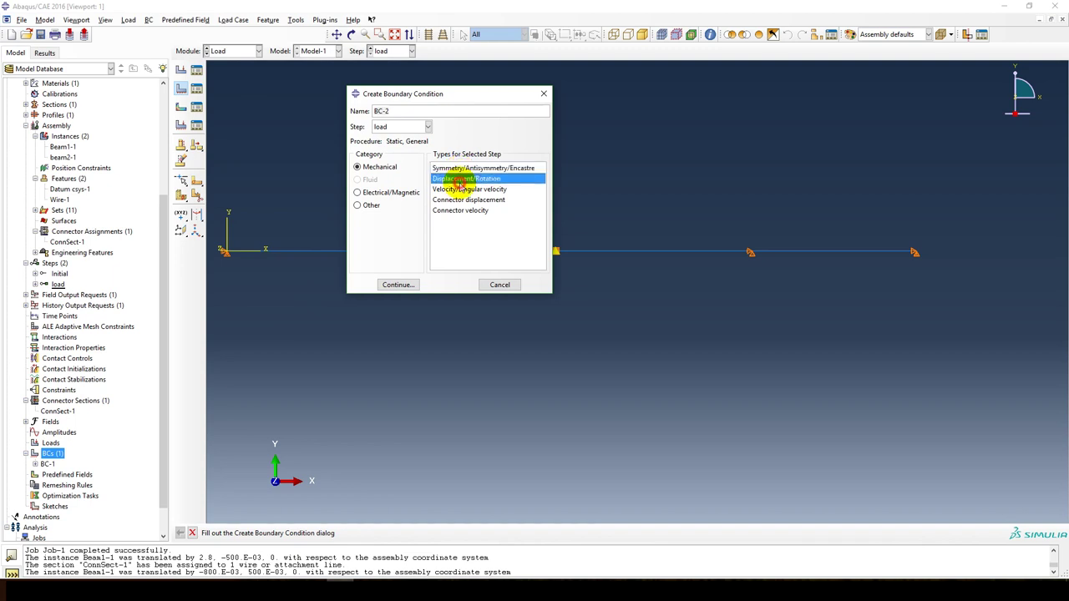
{"action": "left_click", "coordinate": [399, 285]}
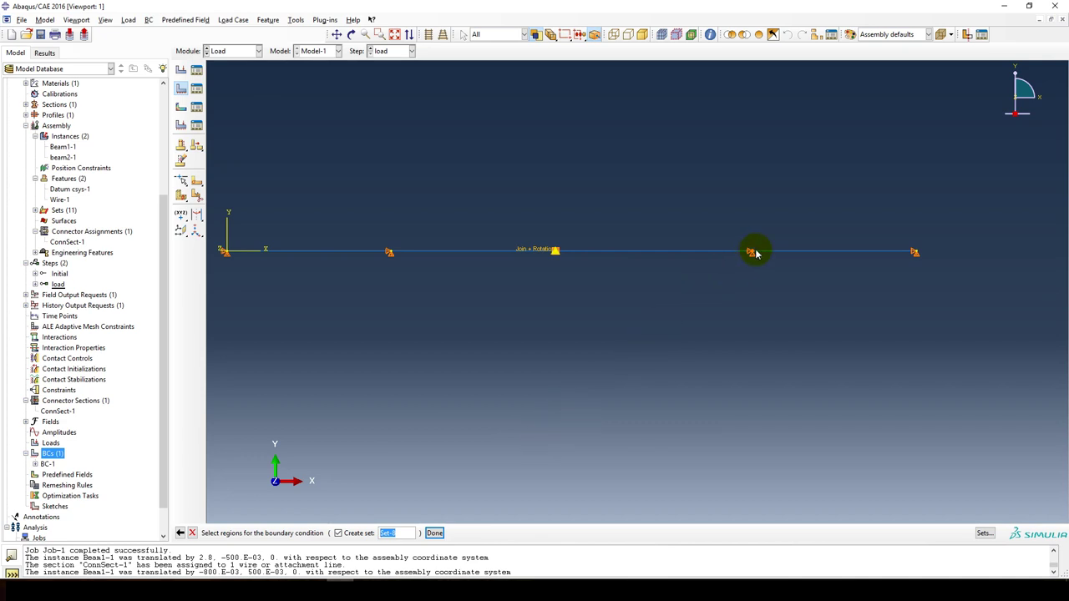
{"action": "left_click", "coordinate": [434, 534]}
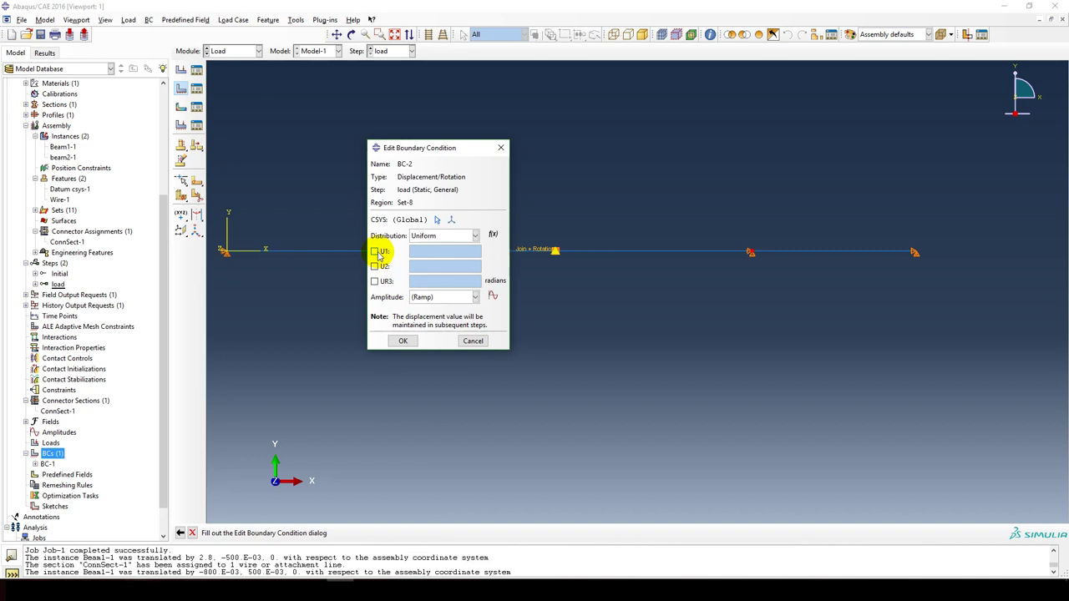
{"action": "left_click", "coordinate": [375, 252]}
{"action": "left_click", "coordinate": [375, 266]}
{"action": "left_click", "coordinate": [375, 281]}
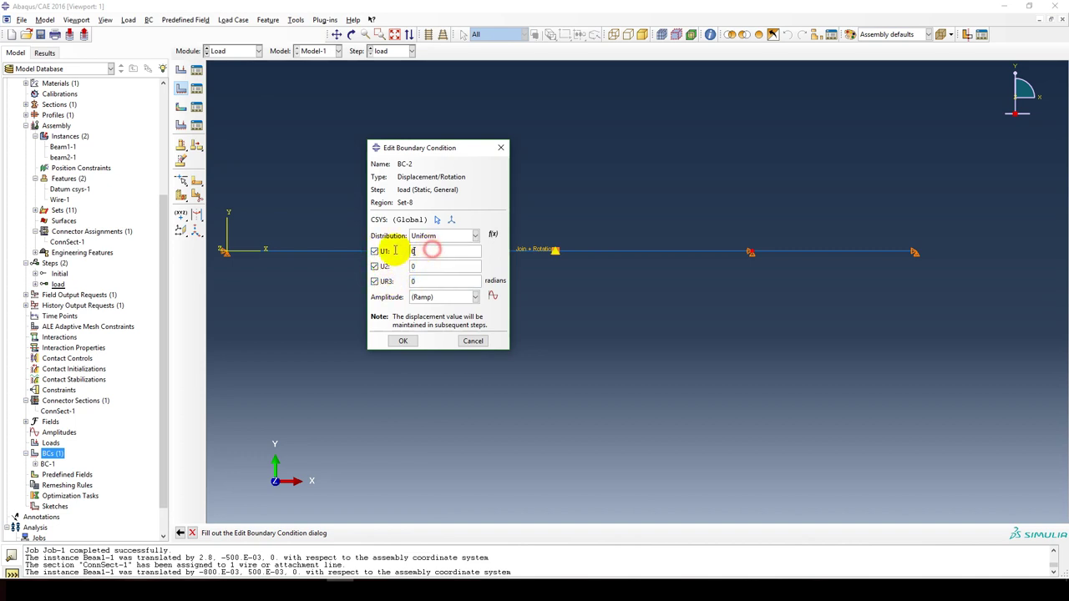
{"action": "left_click", "coordinate": [436, 267]}
{"action": "left_click", "coordinate": [435, 282]}
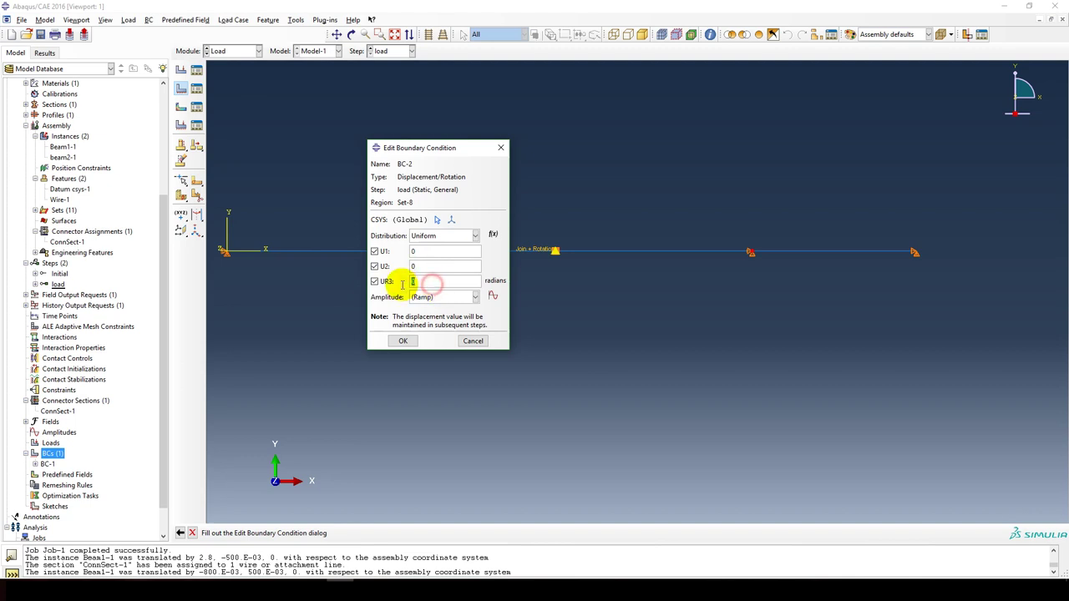
{"action": "left_click", "coordinate": [383, 252]}
{"action": "left_click", "coordinate": [382, 267]}
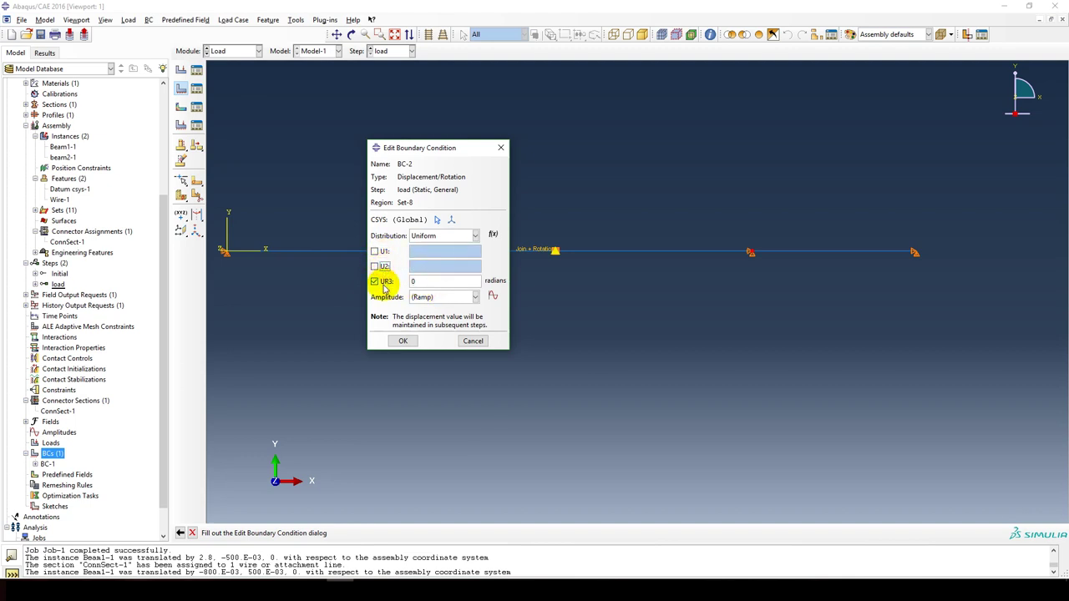
{"action": "left_click", "coordinate": [383, 282]}
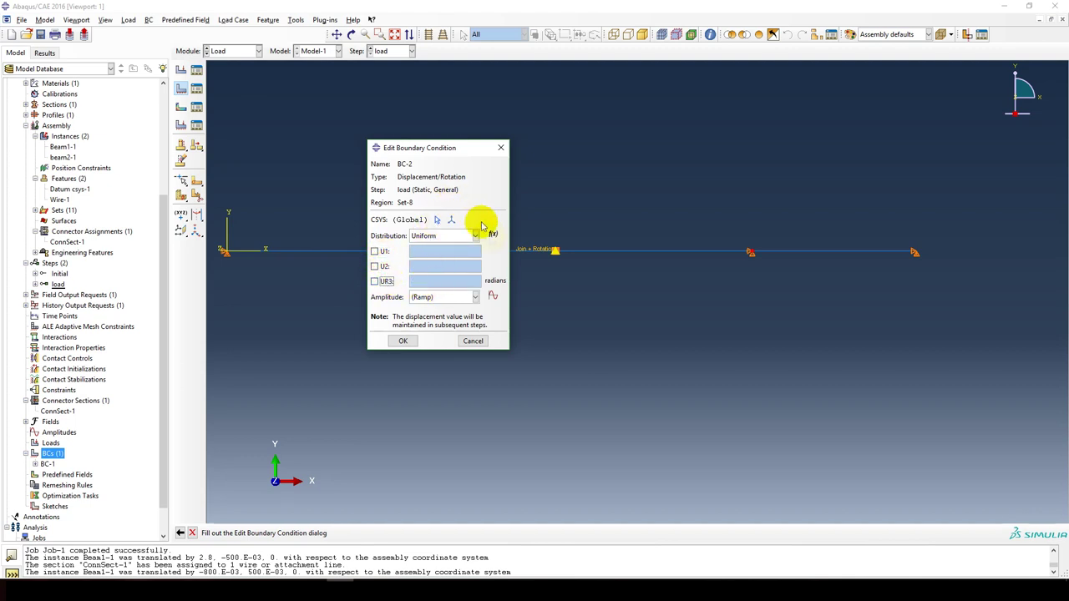
{"action": "left_click", "coordinate": [472, 341]}
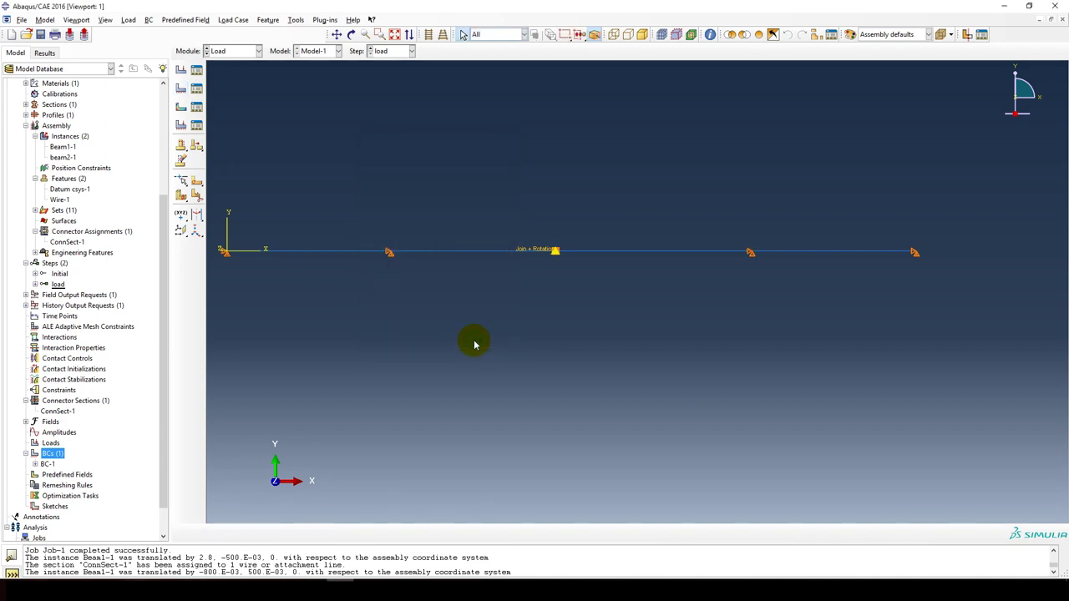
- Create a uniform line load on both beams in the load step, with Component 1 of 0 and Component 2 of -12e3
{"action": "double_click", "coordinate": [51, 444]}
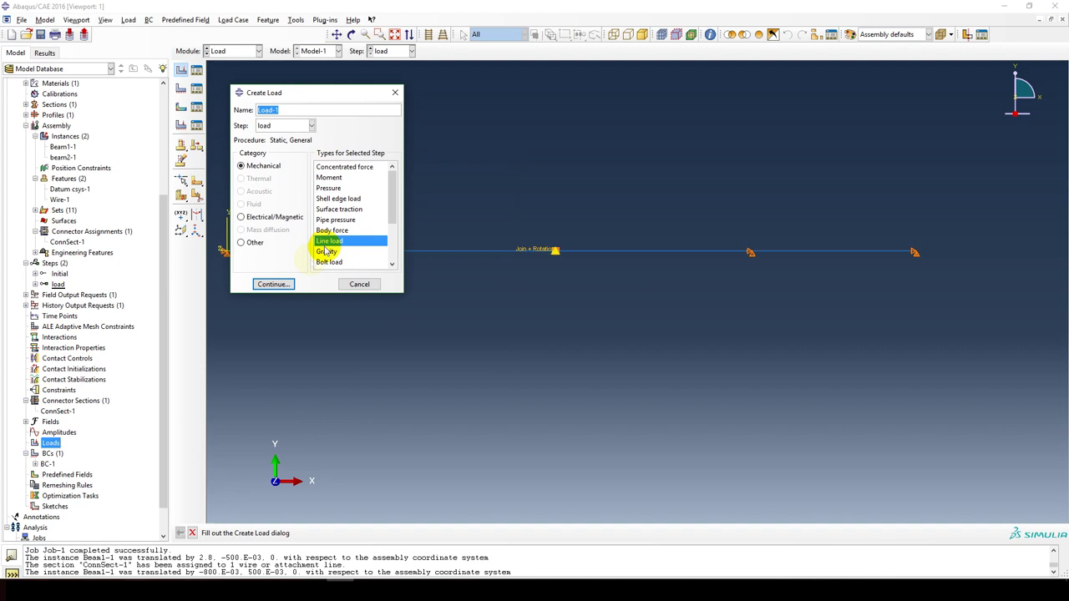
{"action": "left_click", "coordinate": [273, 284]}
{"action": "left_click_drag", "start_coordinate": [271, 202], "coordinate": [843, 329]}
{"action": "left_click", "coordinate": [387, 533]}
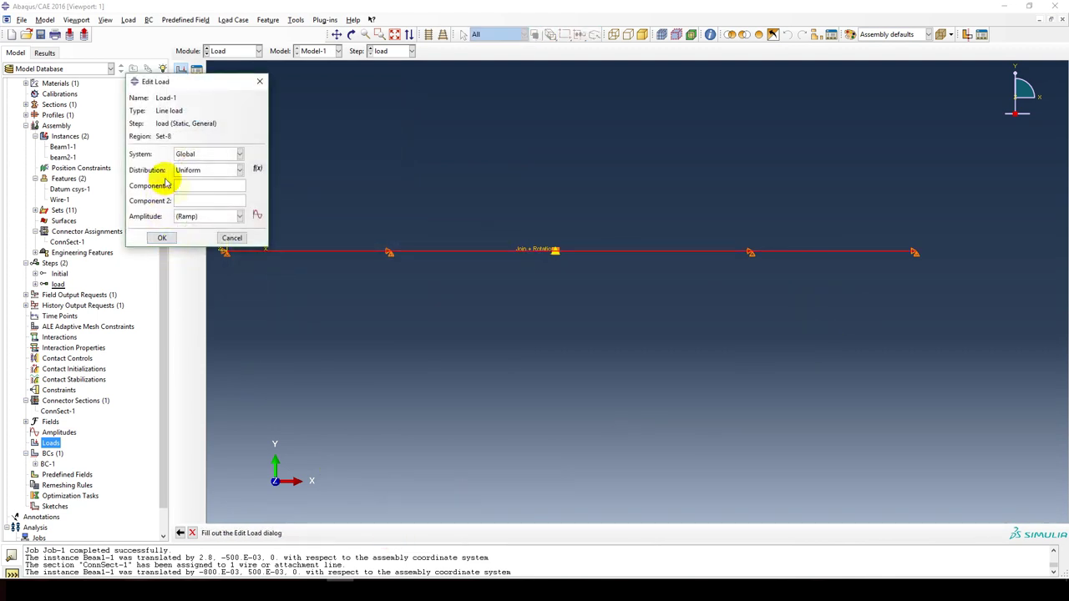
{"action": "double_click", "coordinate": [201, 186]}
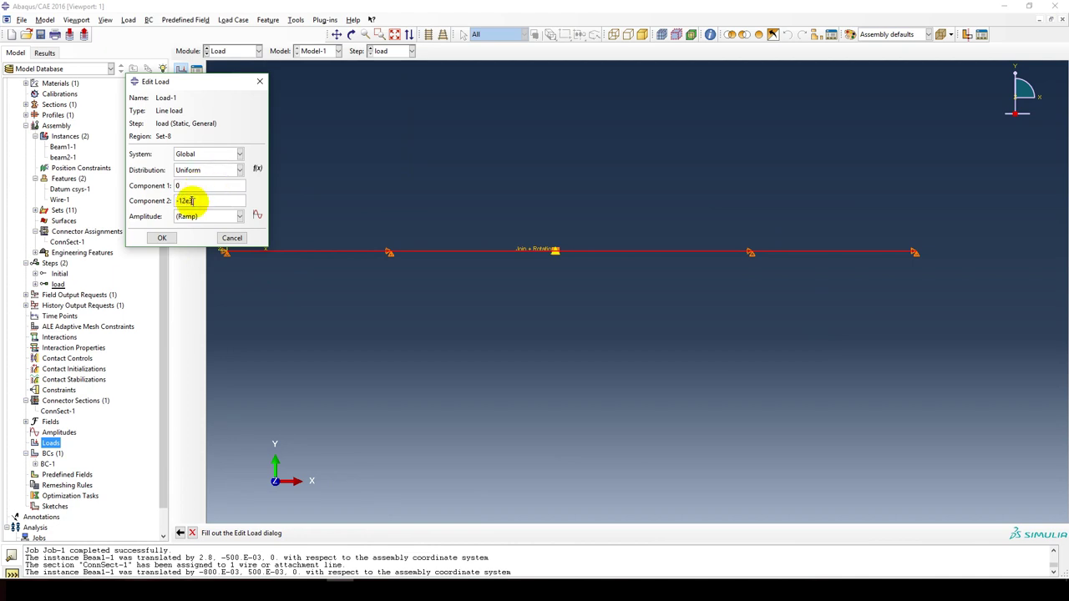
{"action": "left_click", "coordinate": [162, 239]}
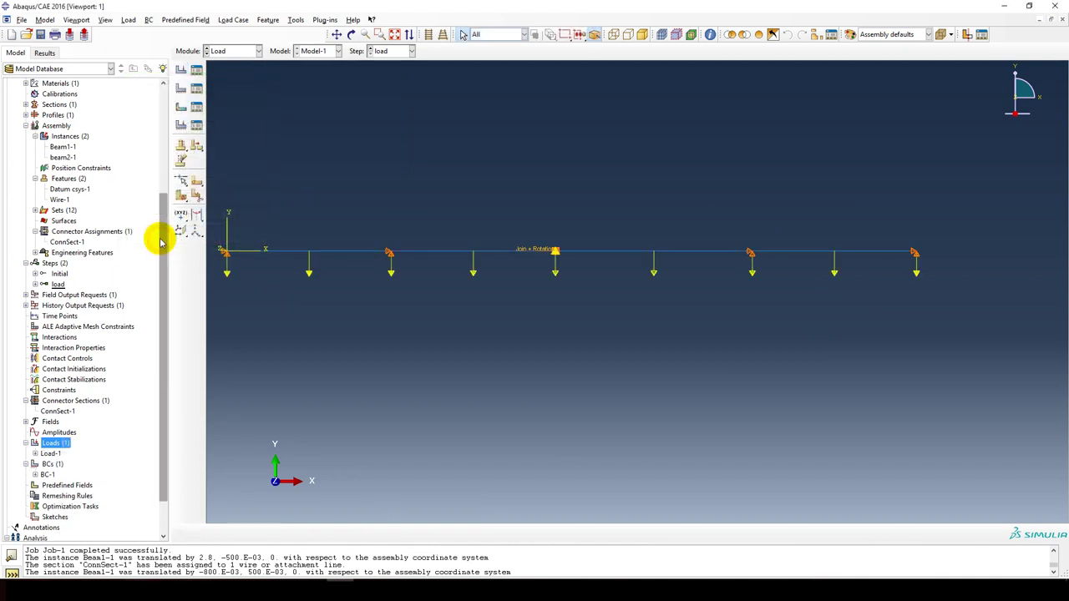
- Create analysis job Job-1 from Model-1, keeping the default settings
{"action": "scroll", "coordinate": [96, 417], "scroll_direction": "down", "scroll_amount": 3}
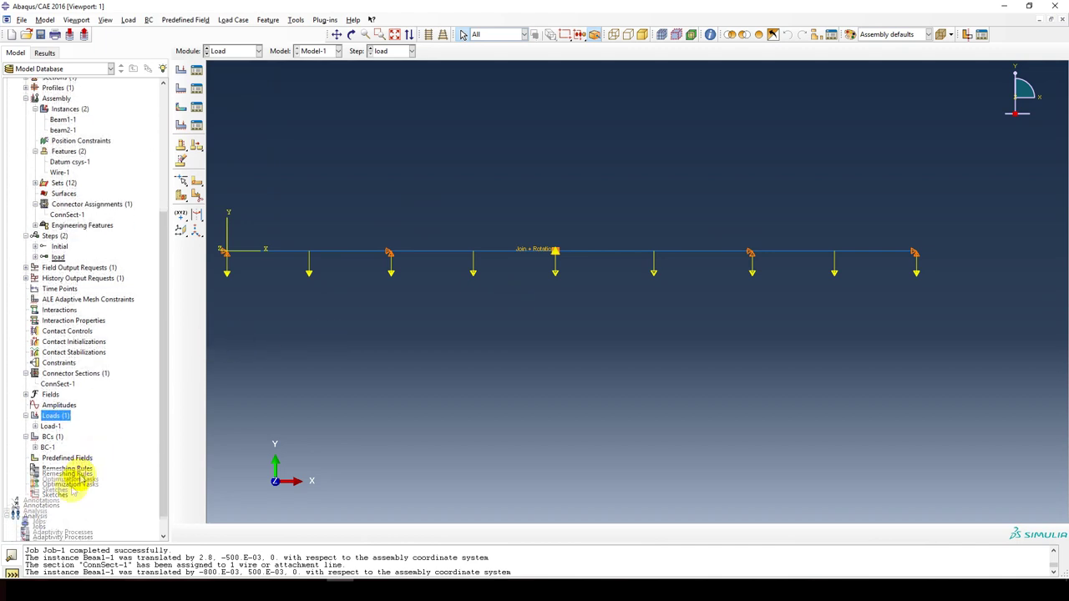
{"action": "left_click", "coordinate": [38, 504]}
{"action": "double_click", "coordinate": [38, 505]}
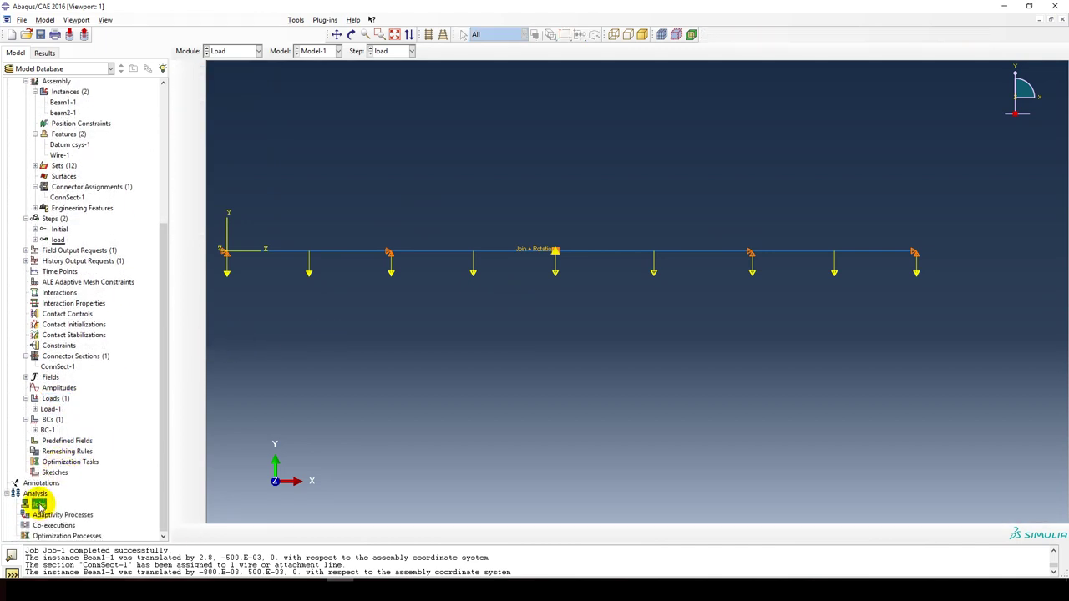
{"action": "left_click", "coordinate": [424, 326]}
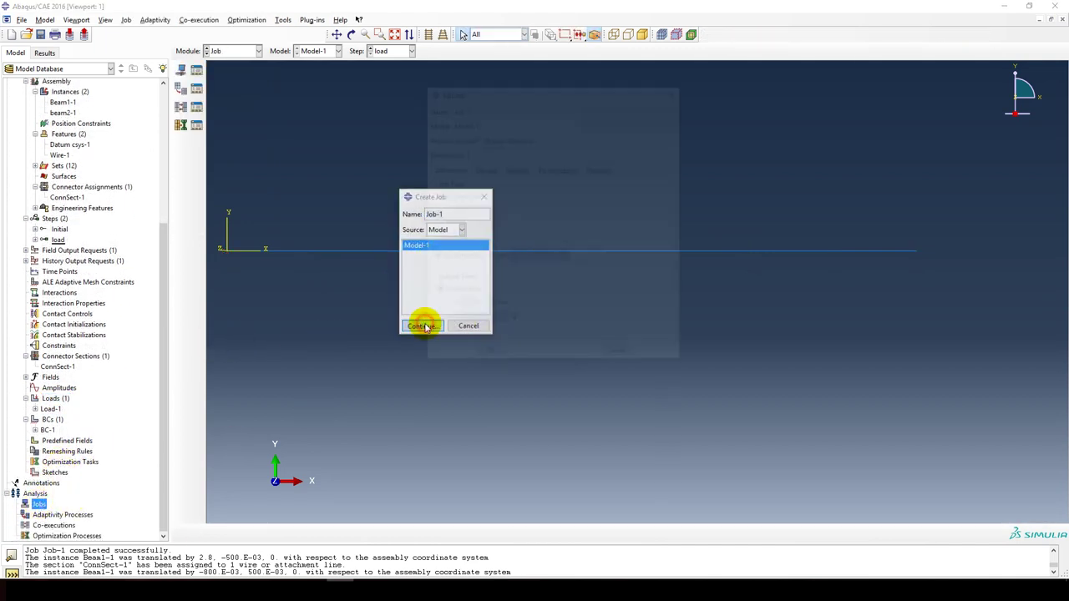
{"action": "left_click", "coordinate": [489, 351]}
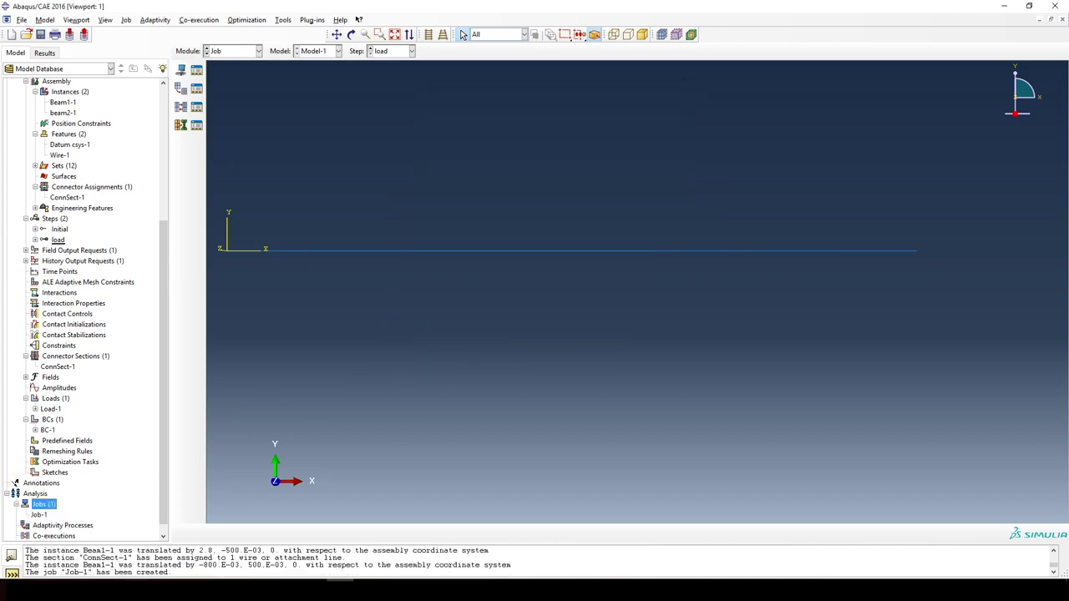
- Submit Job-1 for analysis and allow its existing job files to be overwritten
{"action": "right_click", "coordinate": [38, 514]}
{"action": "left_click", "coordinate": [57, 516]}
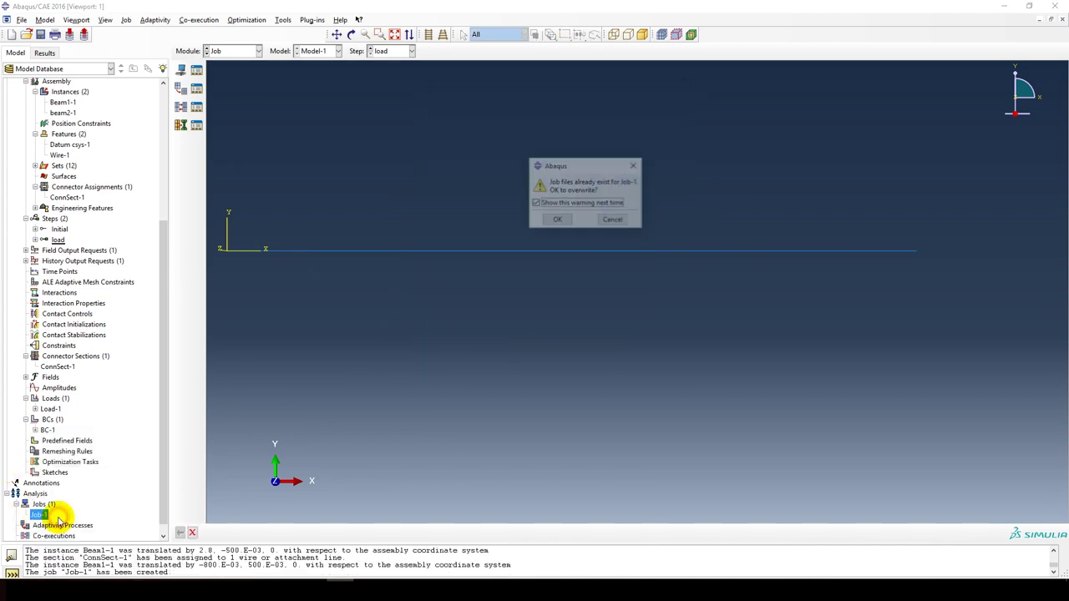
{"action": "left_click", "coordinate": [560, 223]}
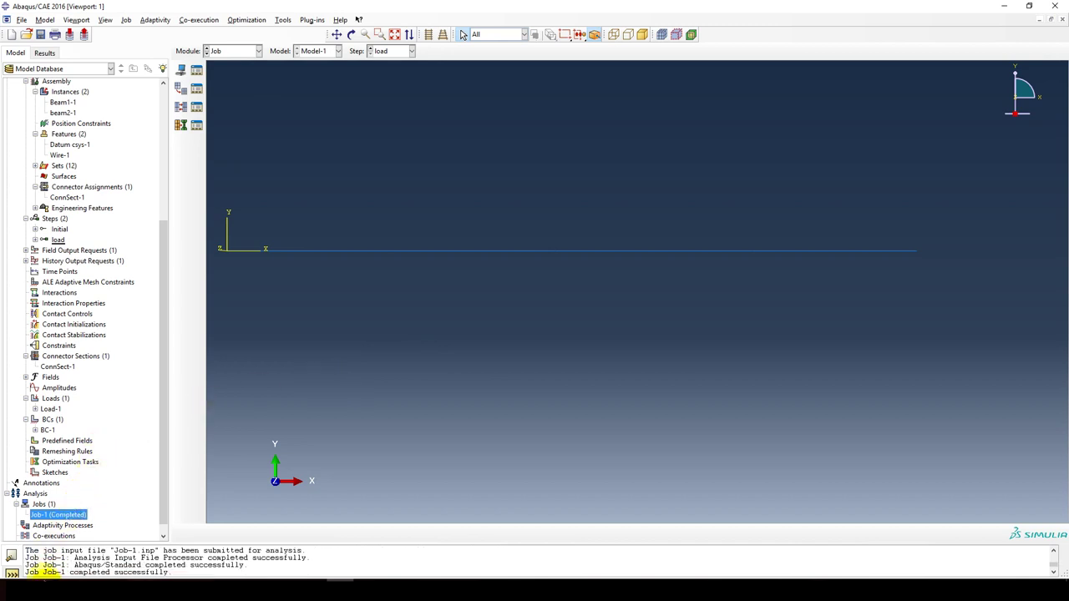
- Add NFORCSO, Nodal forces in beam section orientation, to the output variables of field output request F-Output-1
{"action": "right_click", "coordinate": [55, 514]}
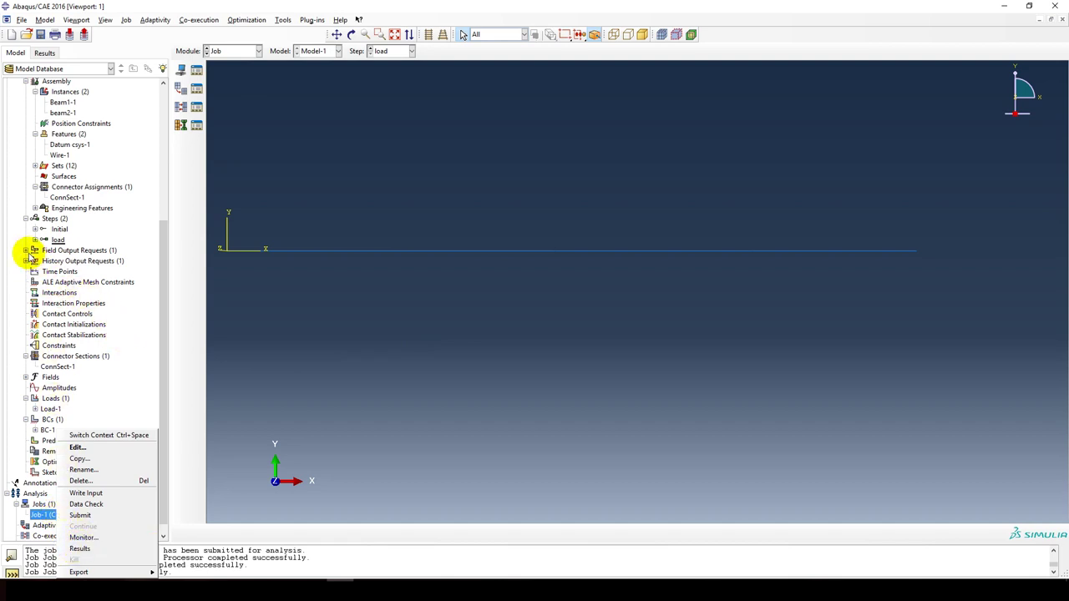
{"action": "left_click", "coordinate": [26, 250]}
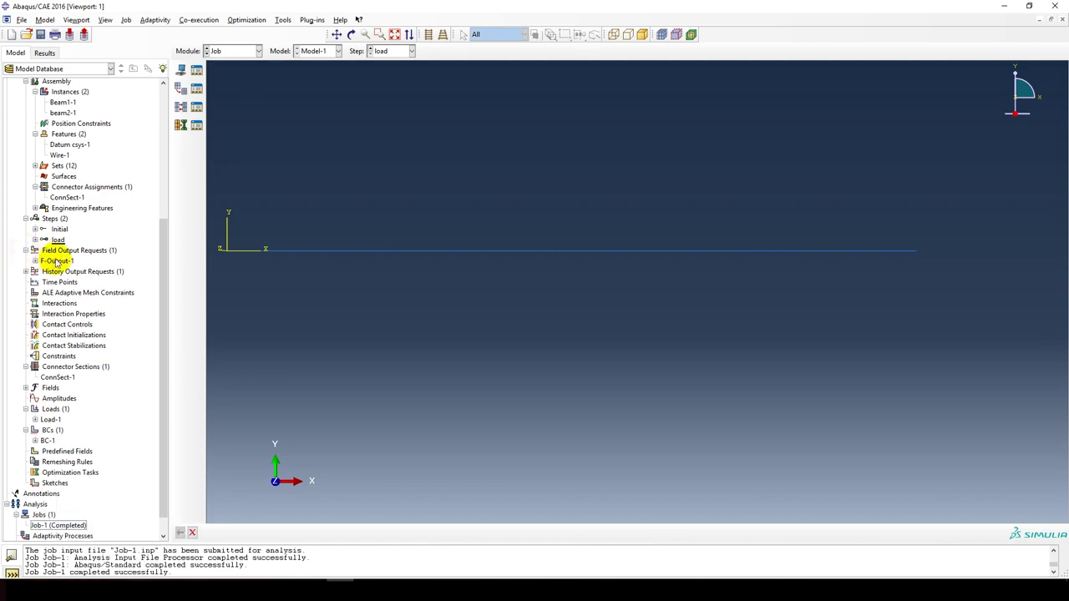
{"action": "double_click", "coordinate": [52, 262]}
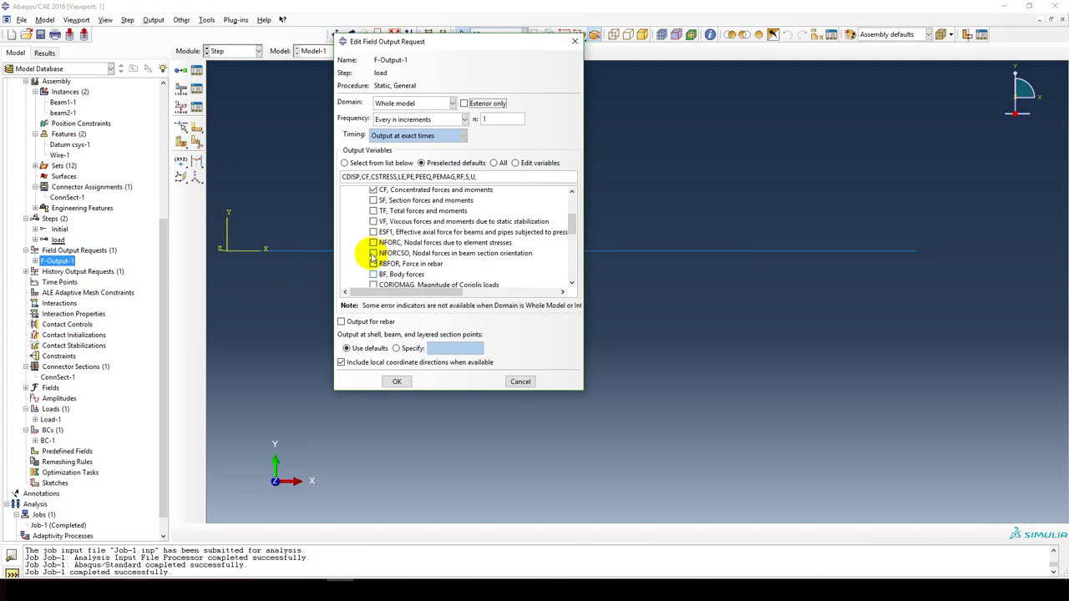
{"action": "scroll", "coordinate": [361, 246], "scroll_direction": "up", "scroll_amount": 1}
{"action": "scroll", "coordinate": [364, 255], "scroll_direction": "down", "scroll_amount": 1}
{"action": "left_click", "coordinate": [373, 253]}
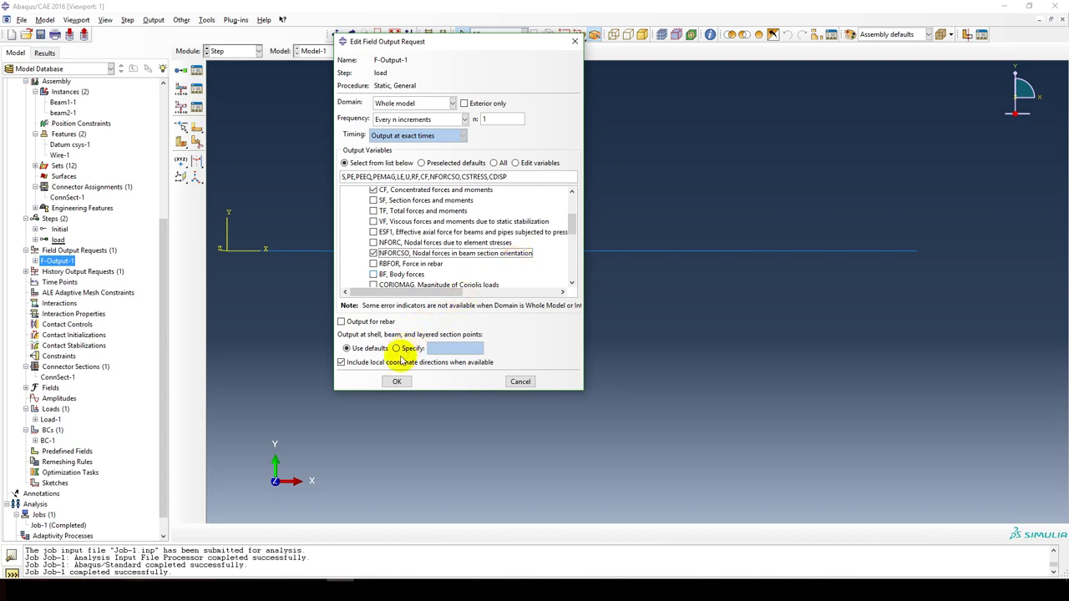
{"action": "left_click", "coordinate": [399, 381]}
- Resubmit Job-1 with the edited field output request, overwriting the files from the previous run
{"action": "scroll", "coordinate": [74, 357], "scroll_direction": "down", "scroll_amount": 2}
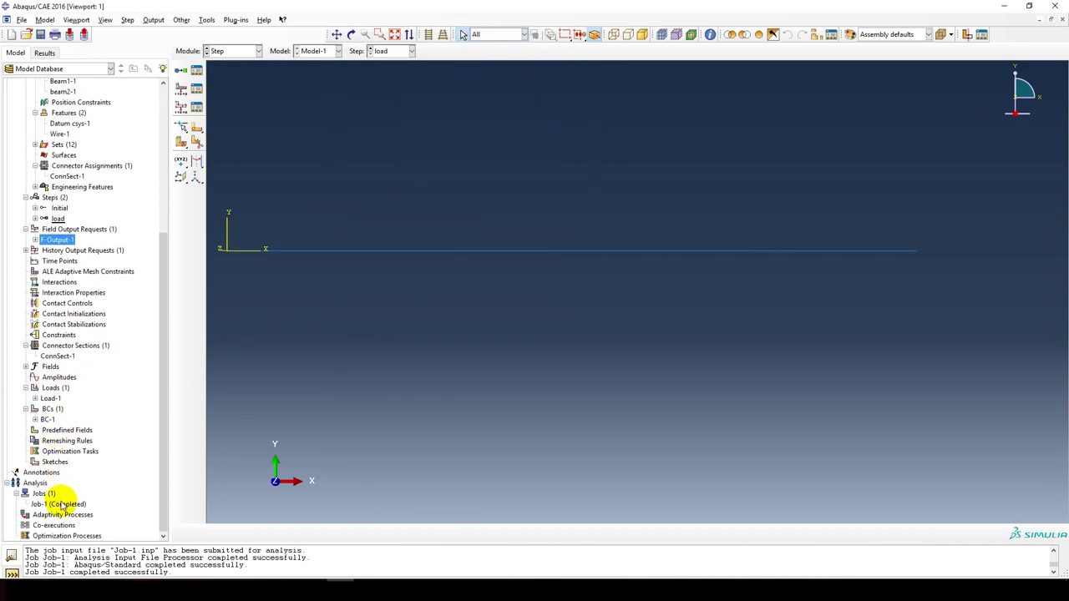
{"action": "right_click", "coordinate": [60, 505]}
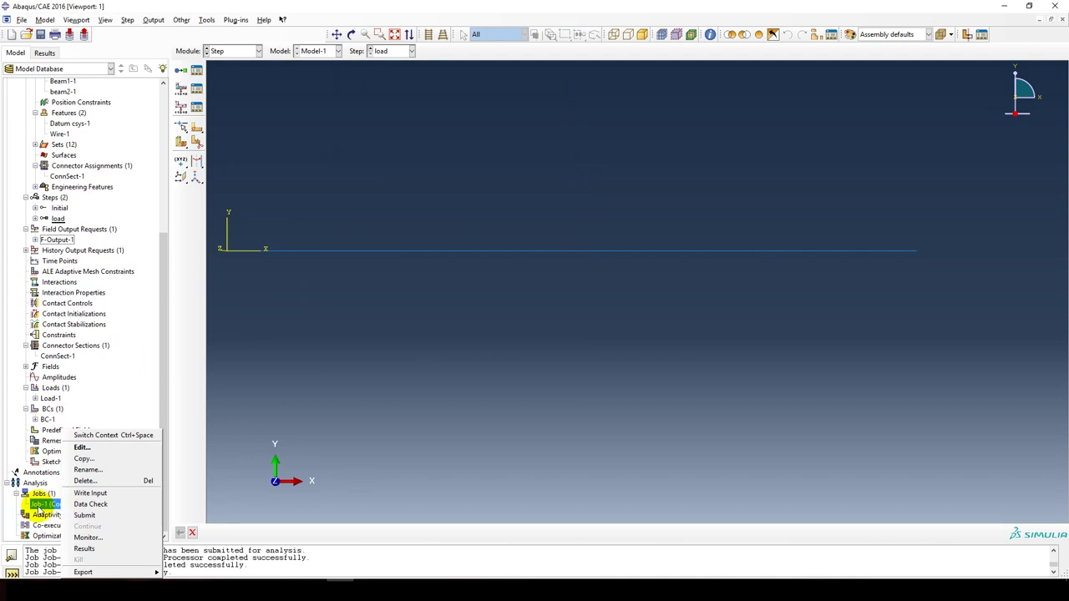
{"action": "left_click", "coordinate": [85, 515]}
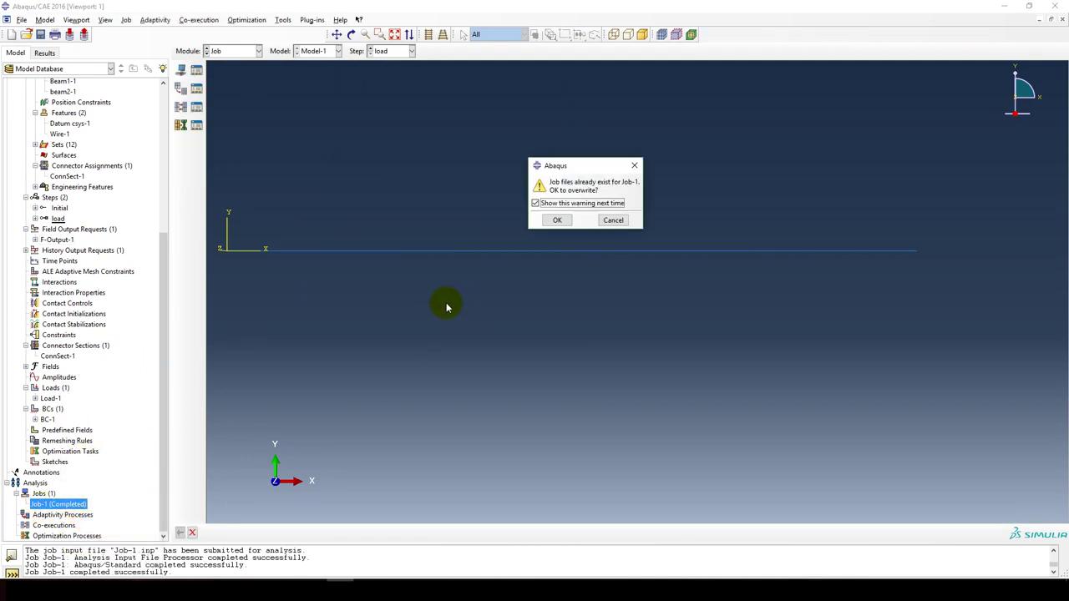
{"action": "left_click", "coordinate": [556, 220]}
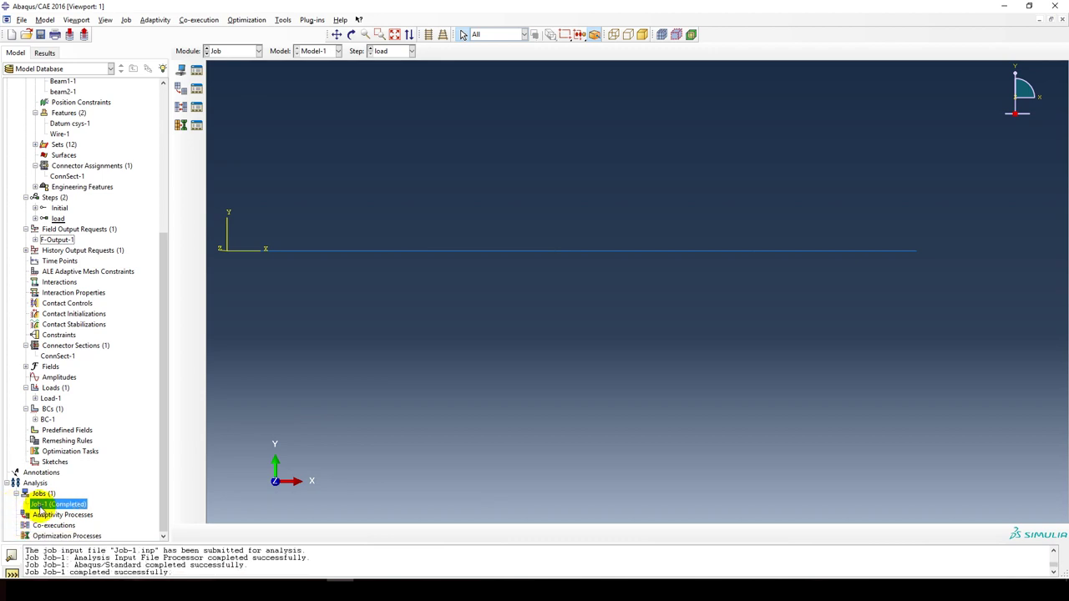
- Open the results of the completed Job-1 and plot the Mises stress contours on the deformed shape
{"action": "right_click", "coordinate": [42, 504]}
{"action": "left_click", "coordinate": [62, 549]}
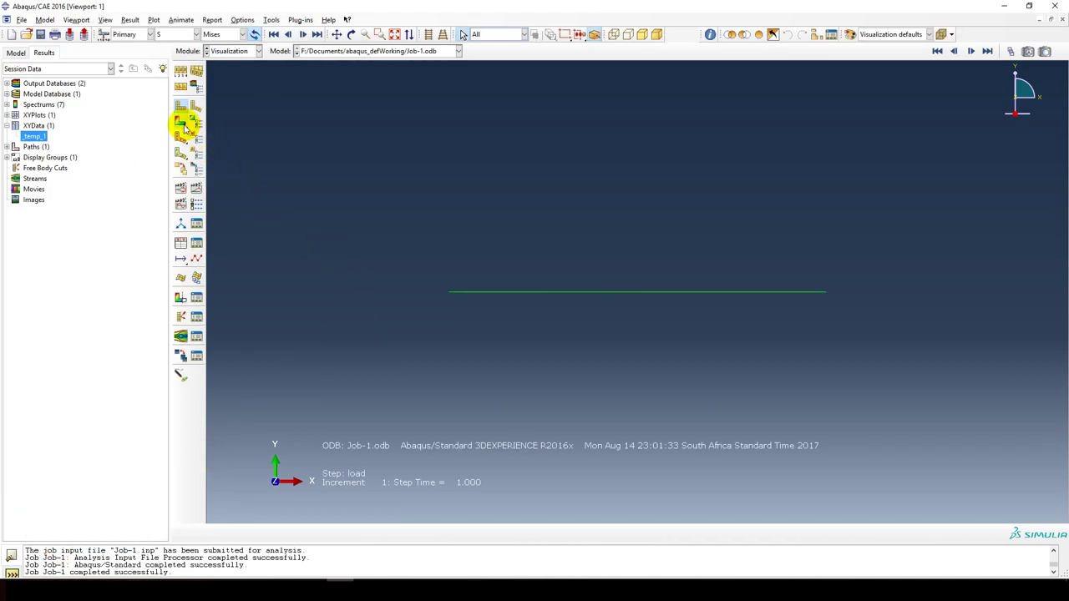
{"action": "left_click_drag", "start_coordinate": [185, 125], "coordinate": [207, 124]}
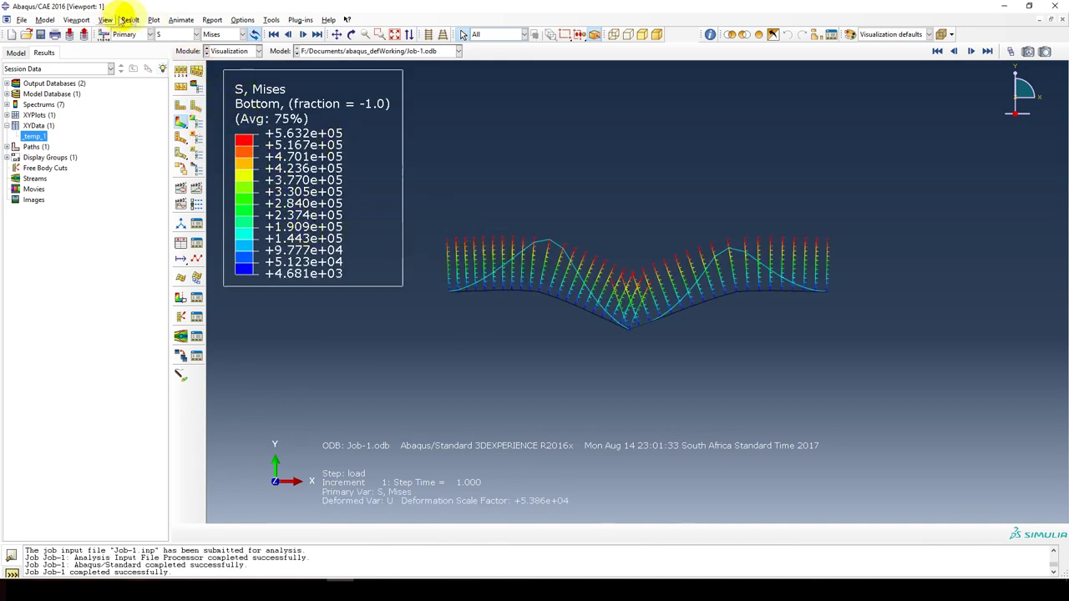
- Turn the contour plot's tick marks for line elements off and back on, applying each setting
{"action": "left_click", "coordinate": [196, 122]}
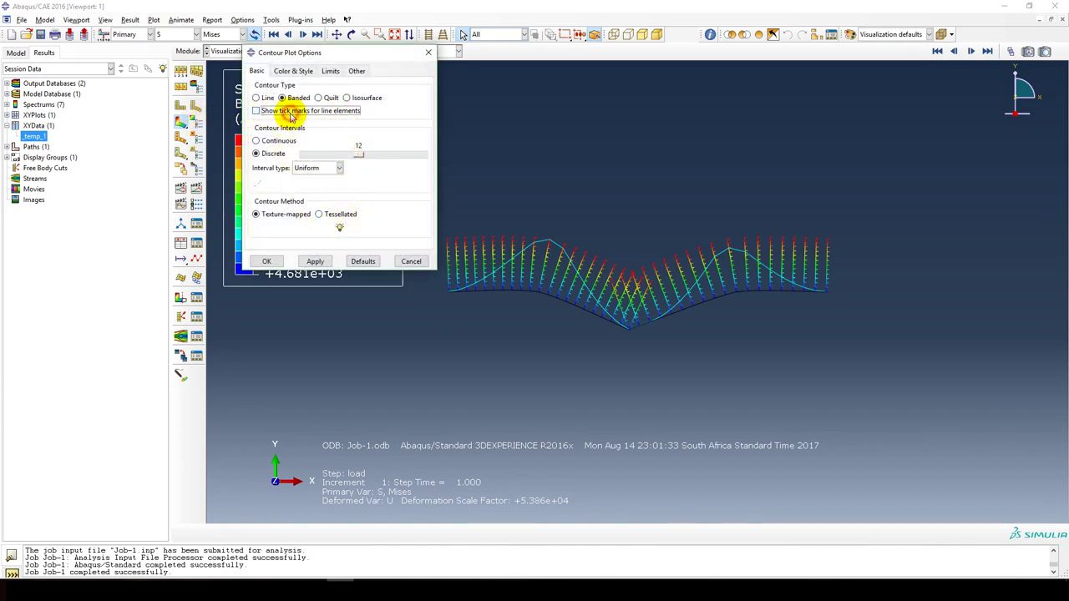
{"action": "left_click", "coordinate": [316, 260]}
{"action": "left_click", "coordinate": [275, 110]}
{"action": "left_click", "coordinate": [314, 261]}
{"action": "left_click", "coordinate": [269, 261]}
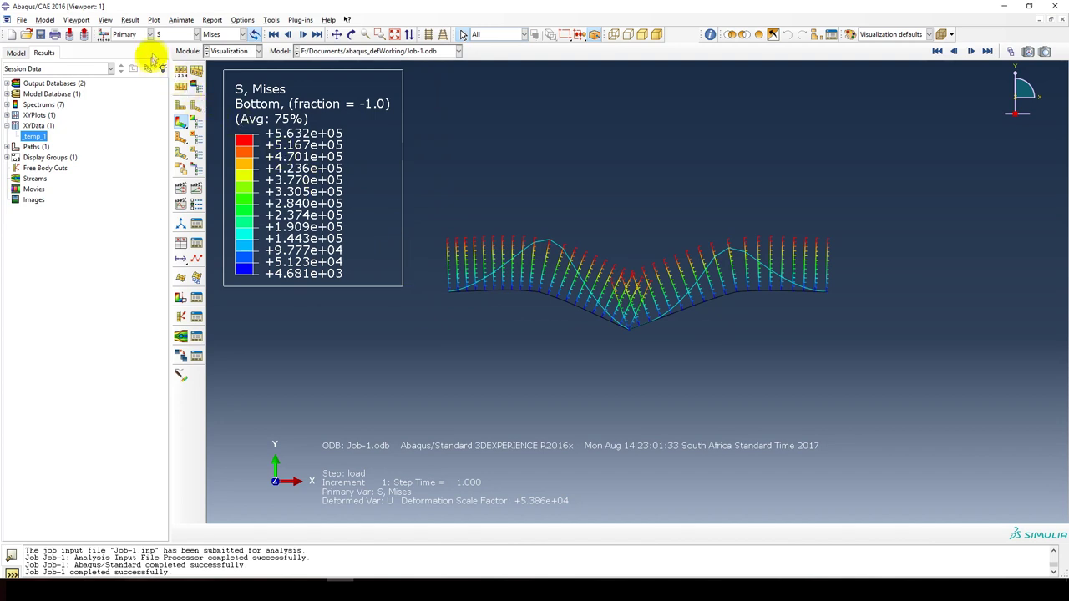
- Set the primary field output variable to NFORCSO1 and plot its contours on the undeformed shape
{"action": "left_click", "coordinate": [171, 37]}
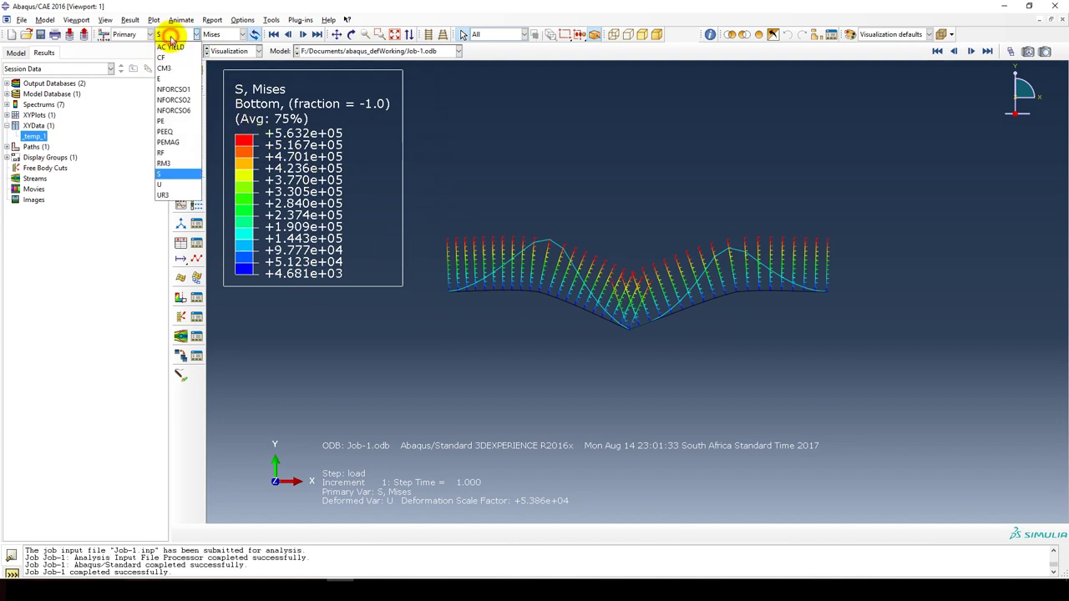
{"action": "left_click", "coordinate": [172, 90]}
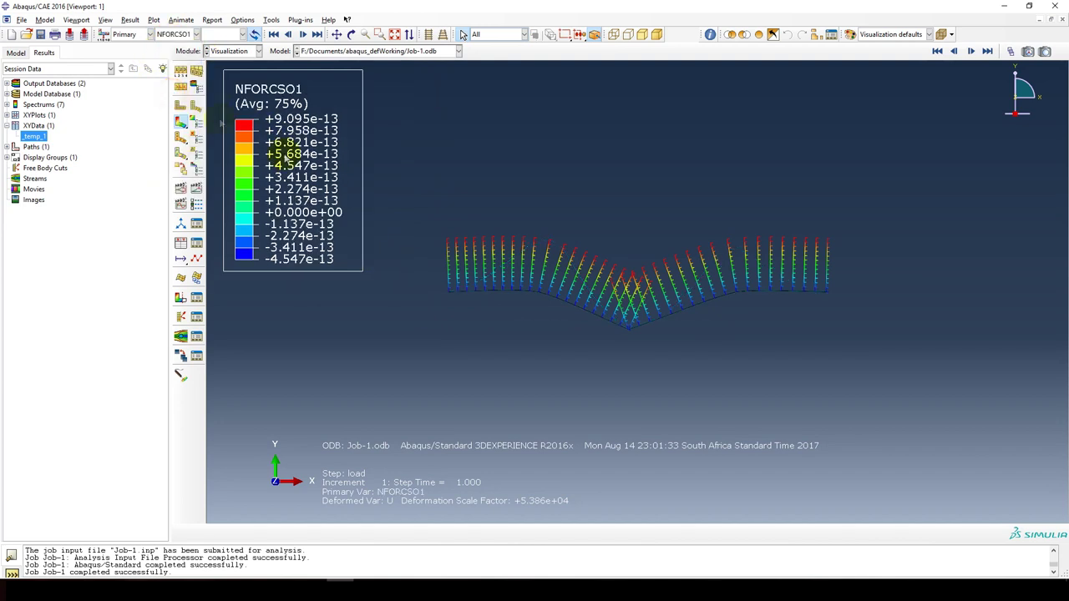
{"action": "left_click", "coordinate": [187, 123]}
{"action": "left_click", "coordinate": [212, 125]}
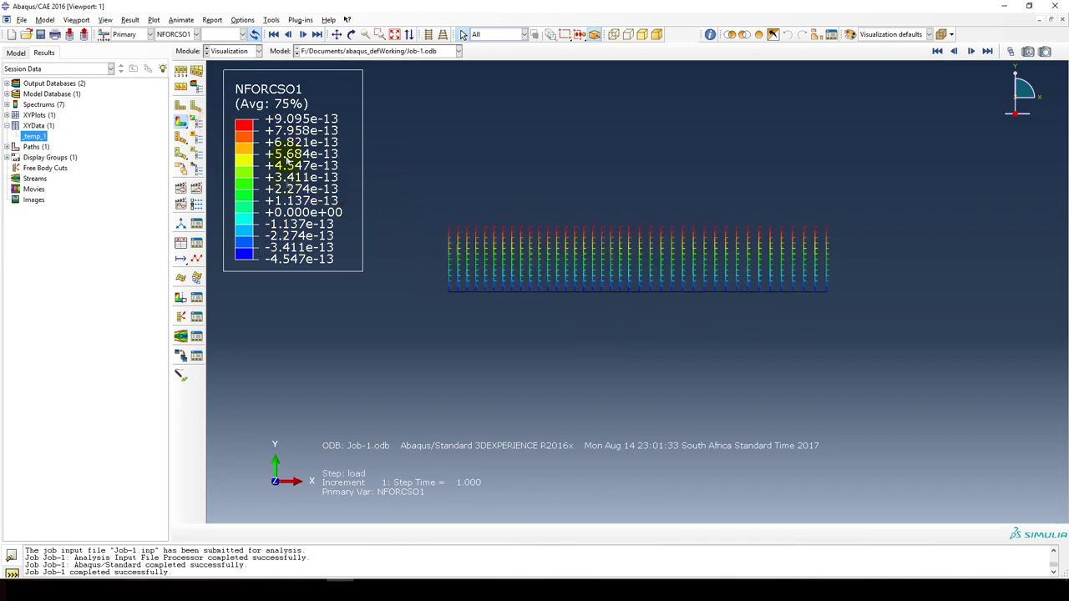
- Display the NFORCSO2 contours on the undeformed beams, followed by the NFORCSO6 contours
{"action": "left_click", "coordinate": [173, 34]}
{"action": "left_click", "coordinate": [171, 99]}
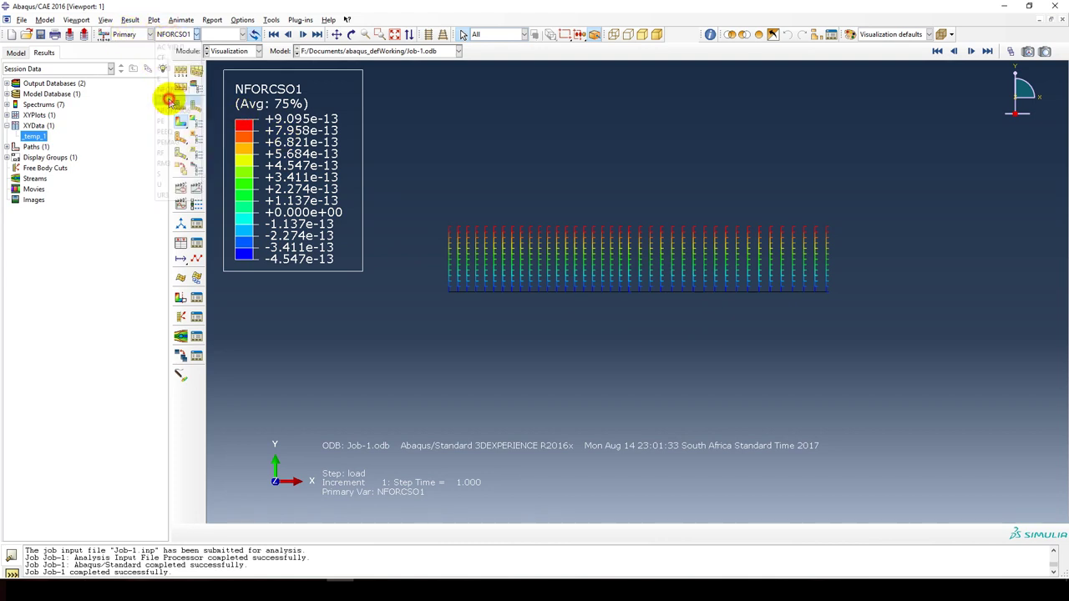
{"action": "left_click", "coordinate": [173, 34]}
{"action": "left_click", "coordinate": [174, 113]}
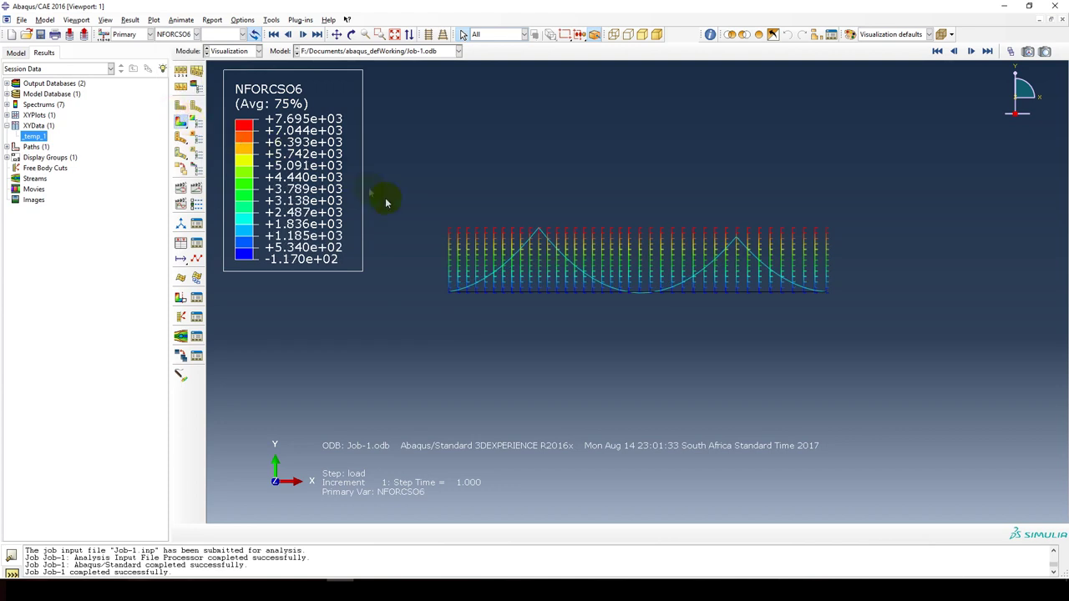